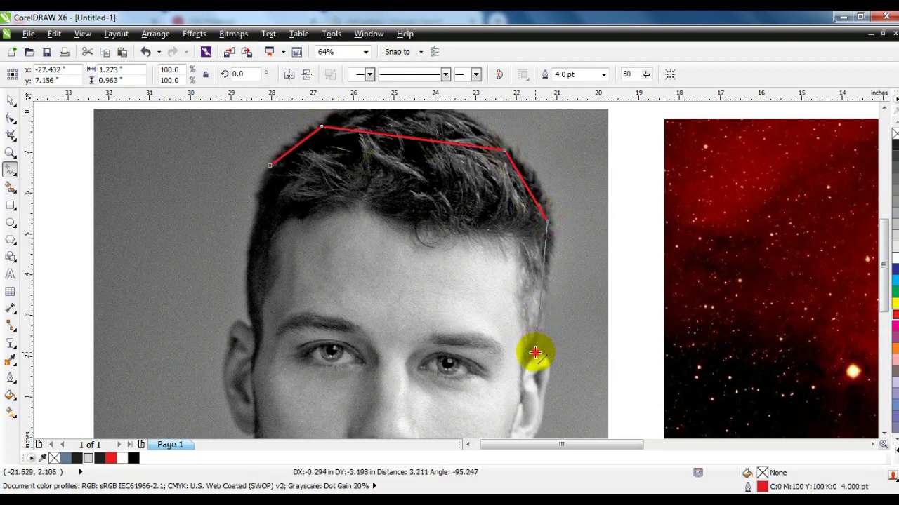
- Continue the red outline down past the ear on the photo's right side, along the jaw and neck to the shoulder at the photo's edge
scroll(533, 414, down, 1)
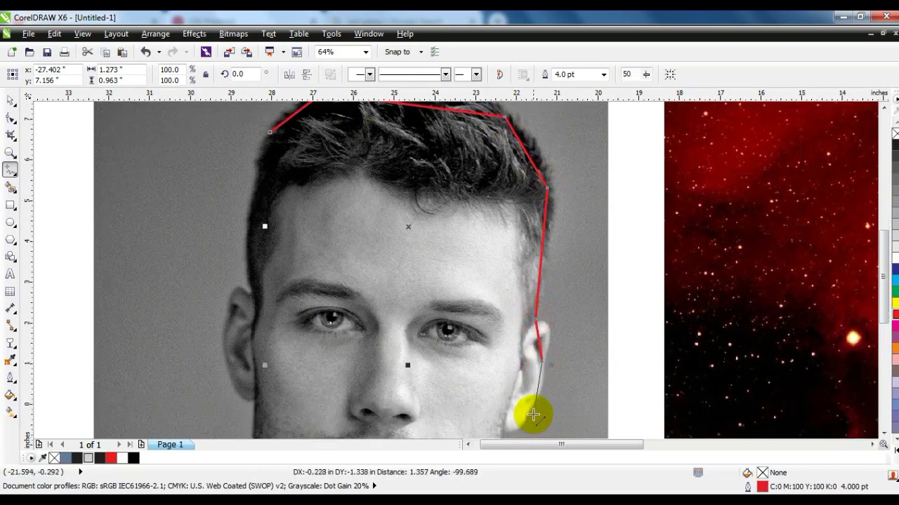
click(530, 409)
scroll(509, 417, down, 1)
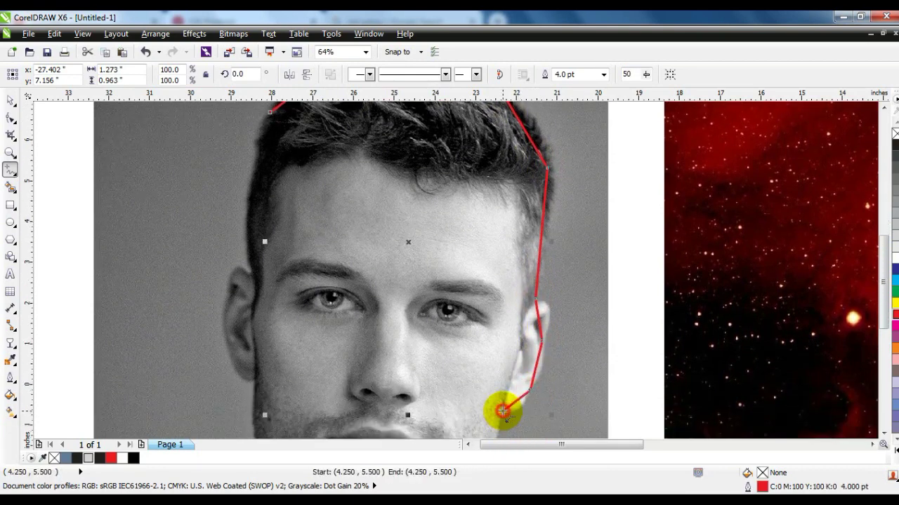
scroll(502, 410, down, 3)
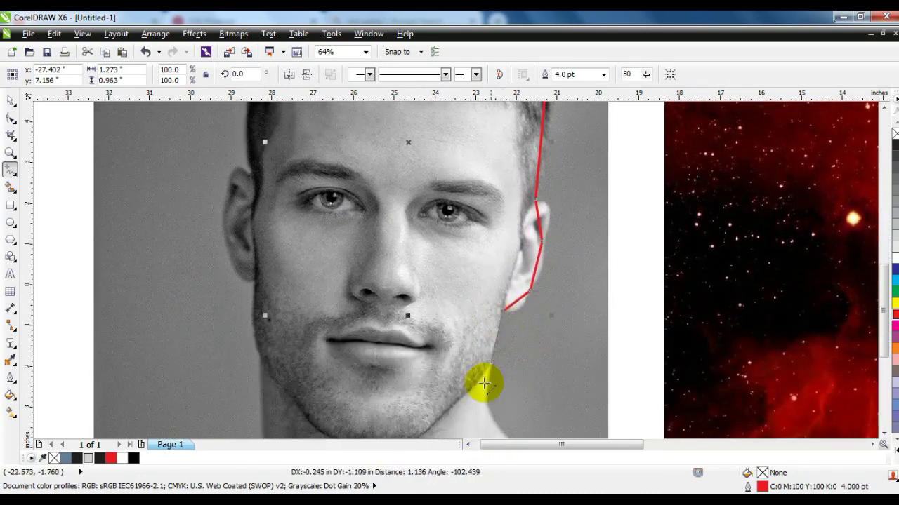
click(485, 402)
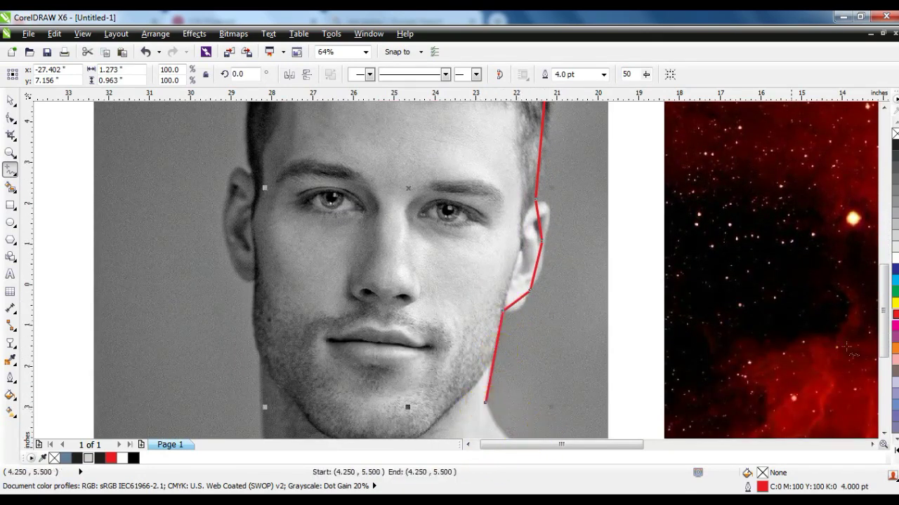
scroll(883, 442, down, 6)
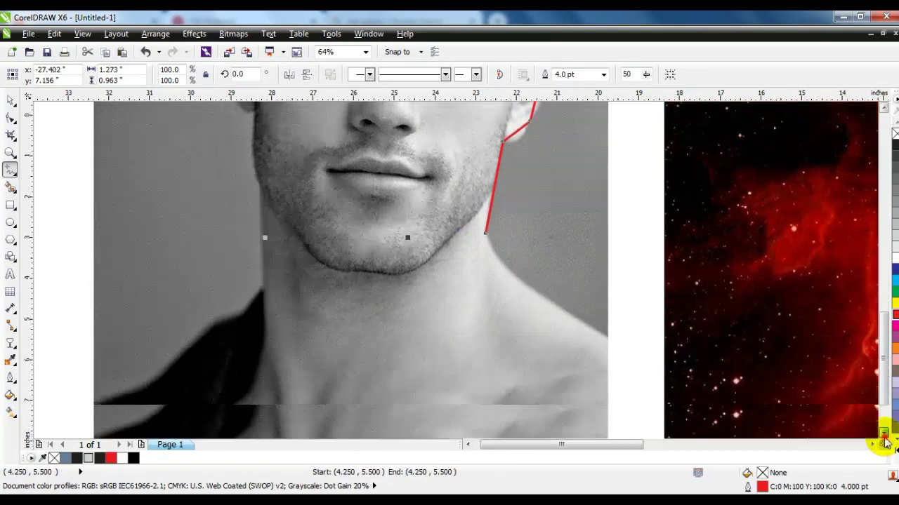
click(485, 201)
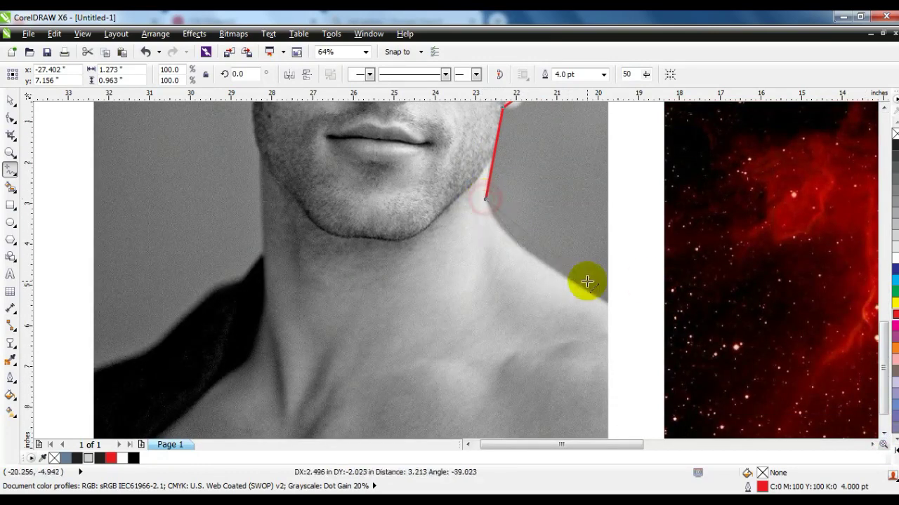
click(608, 301)
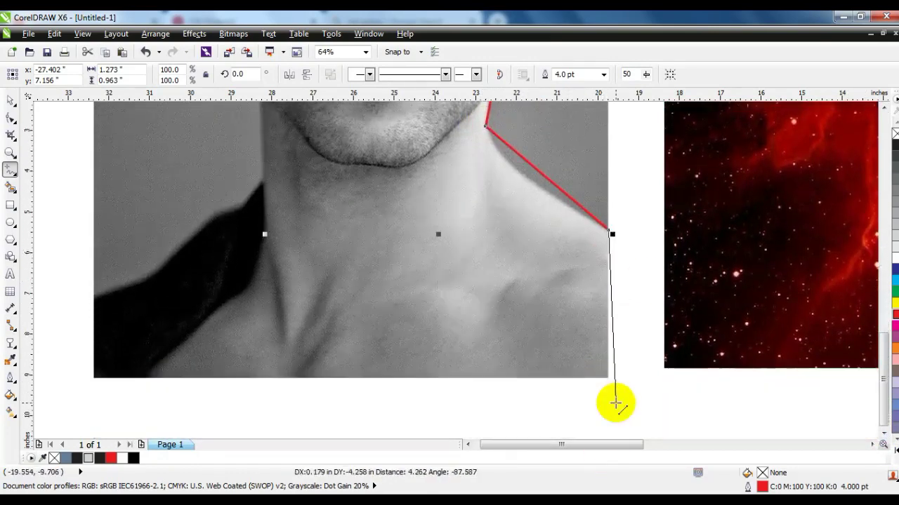
- Trace the outline along the photo's lower edge, up over the dark-clothed shoulder and onto the neck
click(605, 377)
click(95, 376)
click(97, 302)
click(174, 258)
click(236, 209)
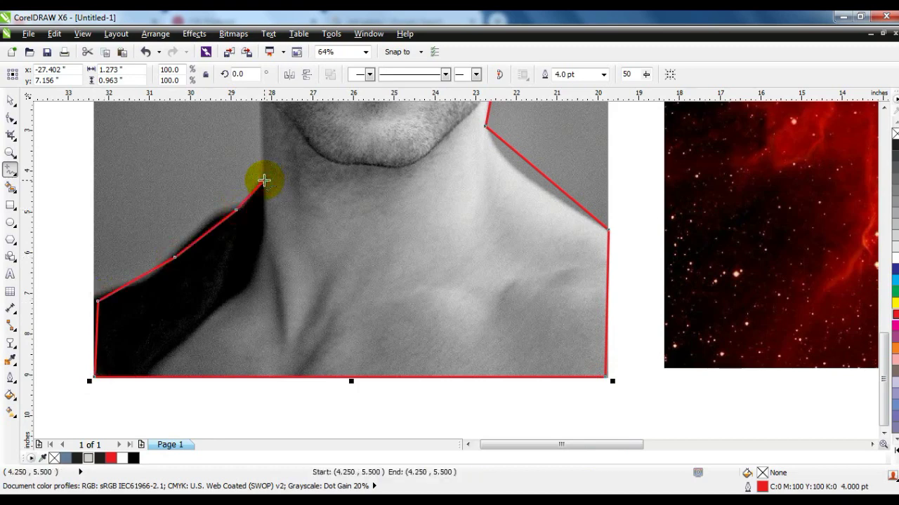
click(262, 180)
click(260, 111)
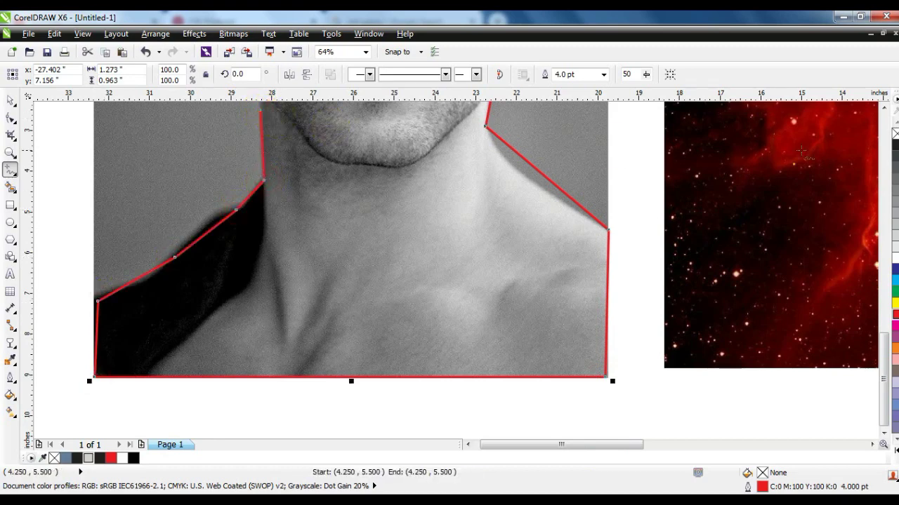
- Extend the outline up the left side of the neck and jaw and around the left ear
click(883, 106)
click(884, 108)
click(884, 108)
click(883, 108)
click(884, 108)
click(884, 108)
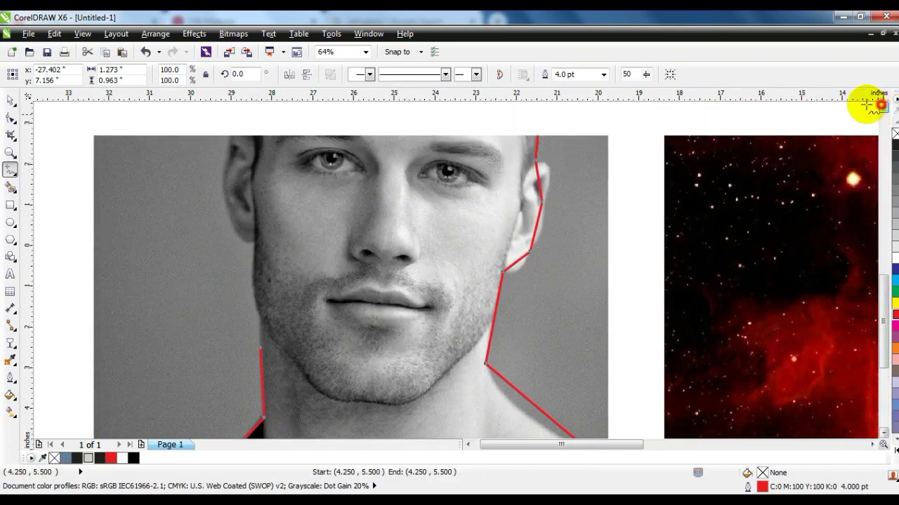
click(260, 318)
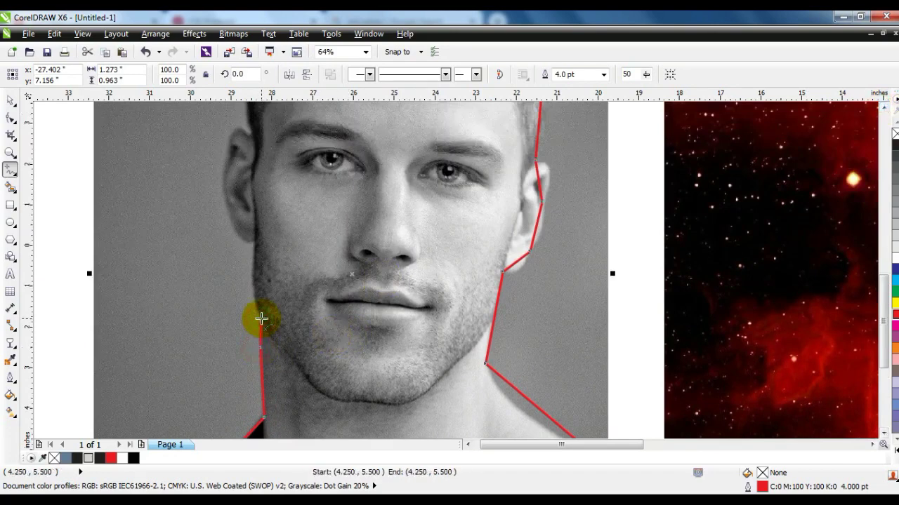
click(255, 240)
click(230, 206)
click(226, 158)
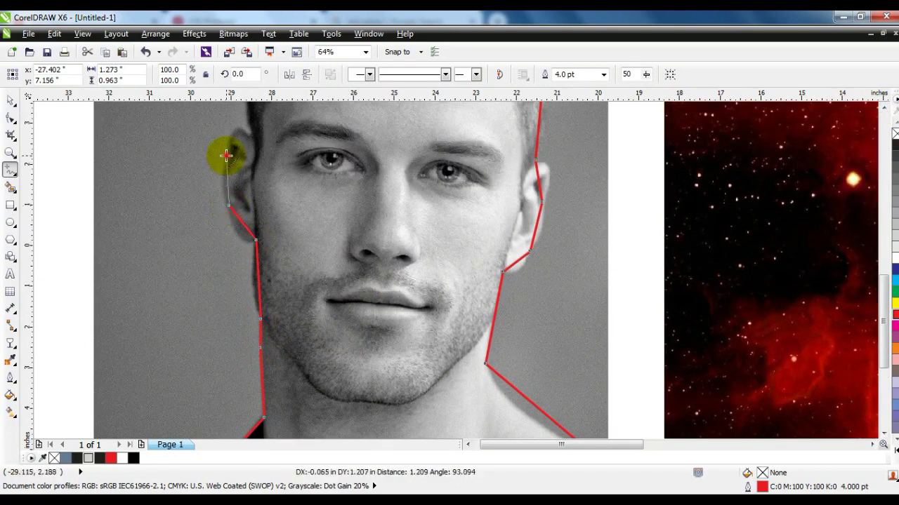
click(250, 133)
- Trace the left side of the hair and close the outline at its starting node
click(883, 104)
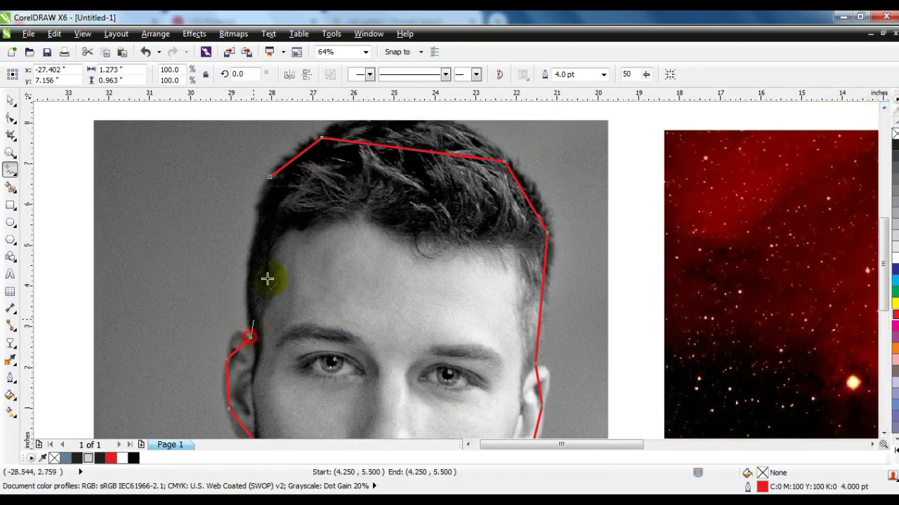
click(261, 217)
click(269, 176)
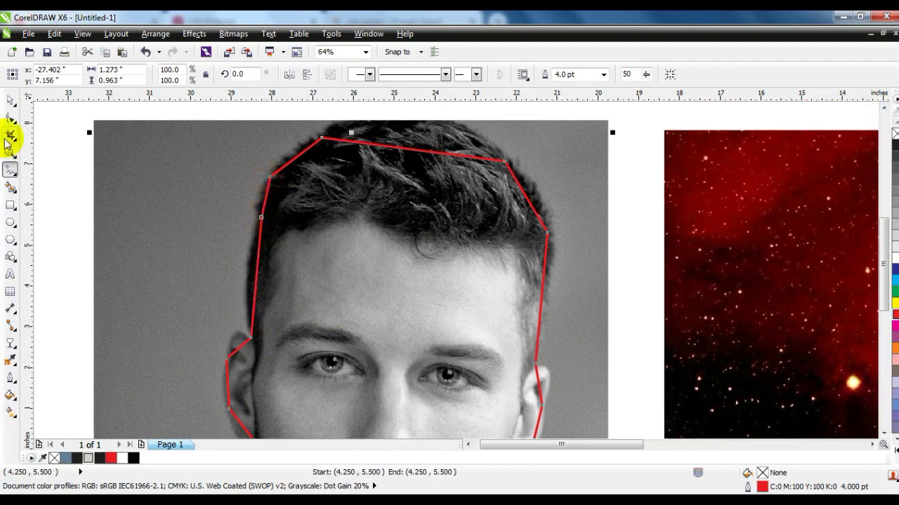
- Select all nodes of the closed outline with the Shape tool and convert its straight segments to curves
click(10, 118)
scroll(231, 202, down, 1)
drag(182, 134, 468, 482)
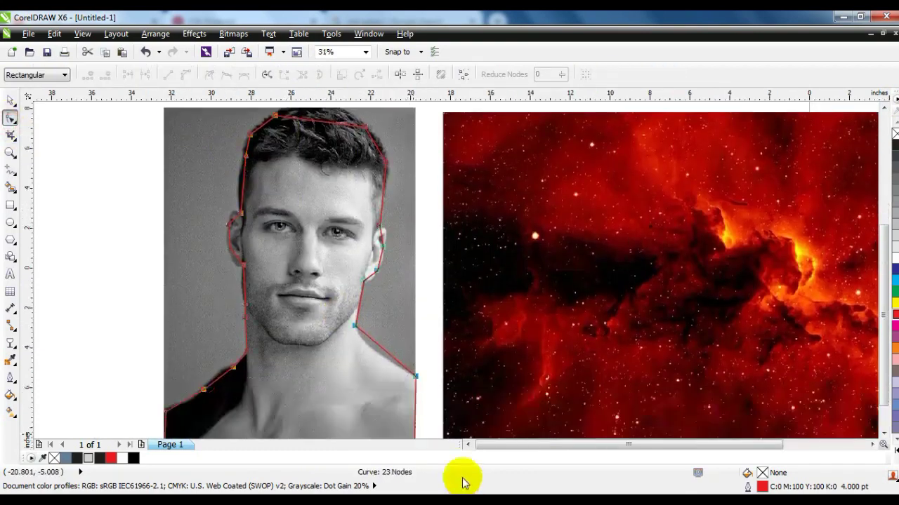
scroll(325, 320, down, 1)
scroll(345, 385, up, 1)
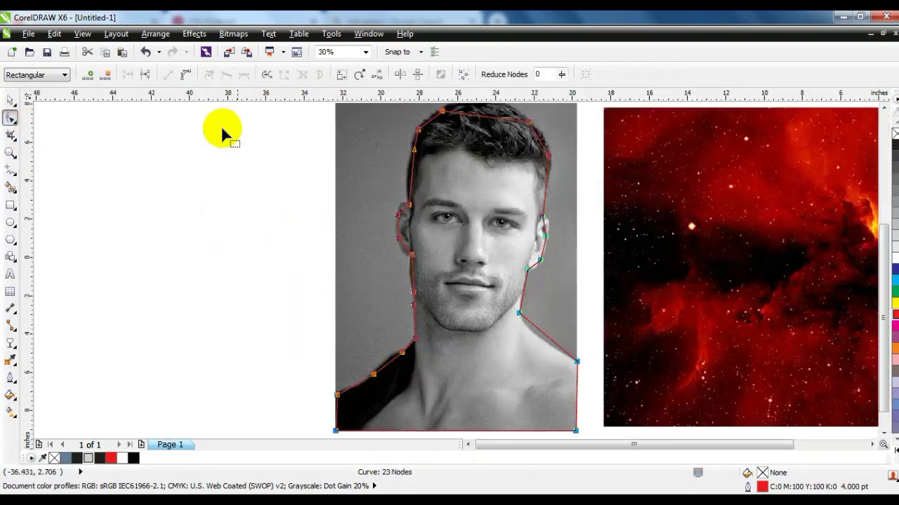
- Bend the outline segments around the top and both sides of the head to follow the hair's contour
click(11, 153)
drag(376, 208, 572, 90)
click(12, 119)
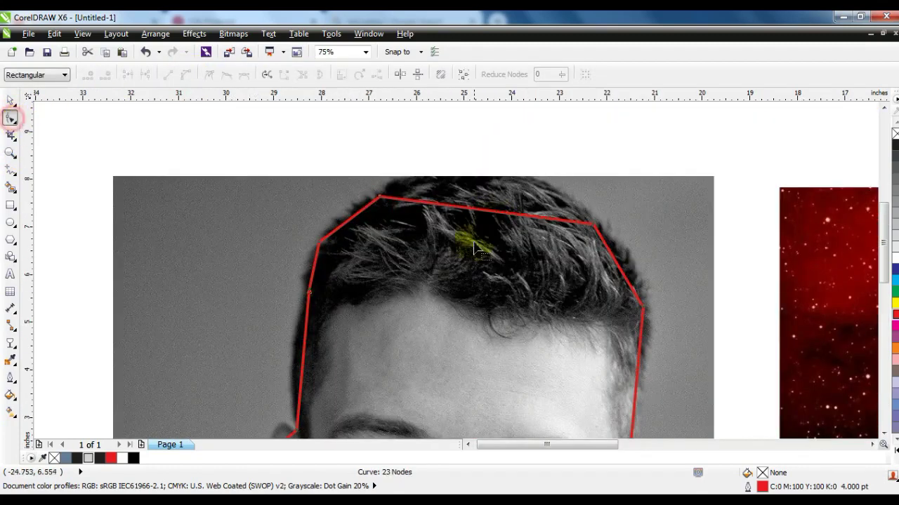
drag(488, 214, 486, 169)
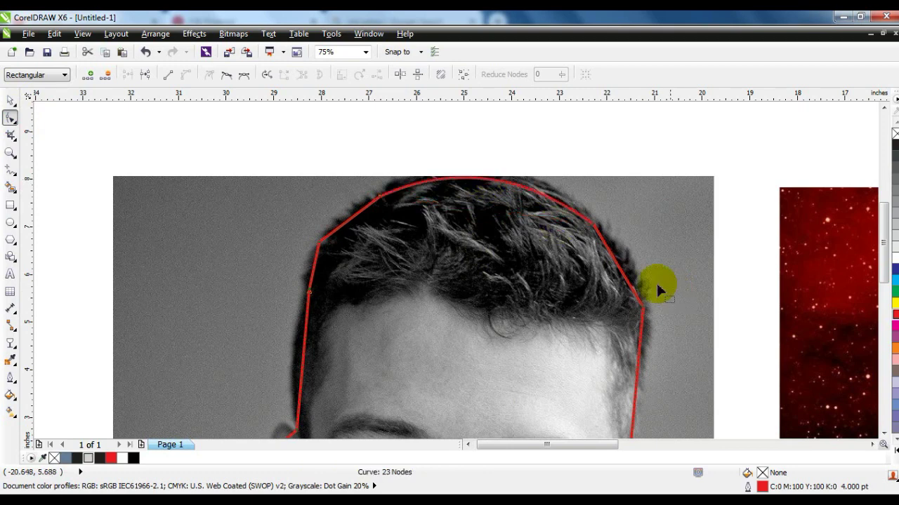
drag(618, 270, 623, 254)
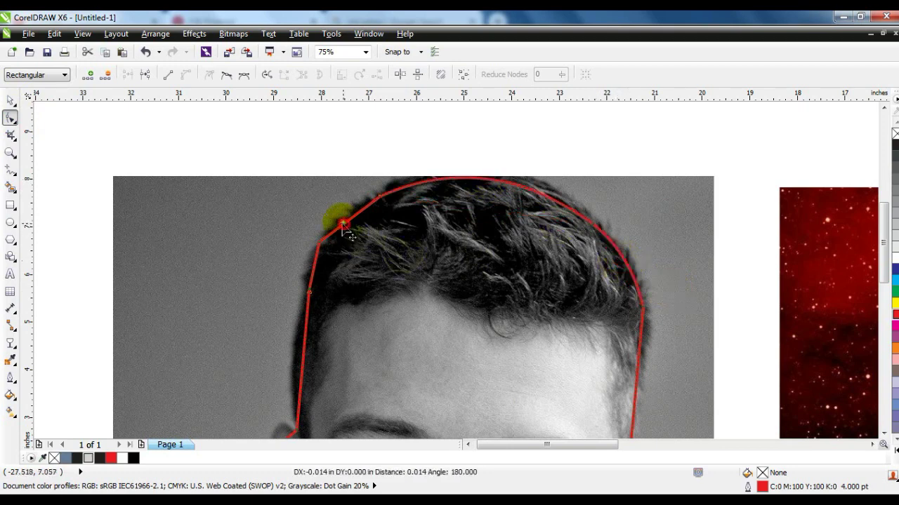
drag(343, 224, 340, 217)
drag(306, 319, 301, 341)
drag(304, 268, 309, 268)
drag(640, 362, 646, 353)
- Curve the outline segments around both ears to match their edges
click(883, 436)
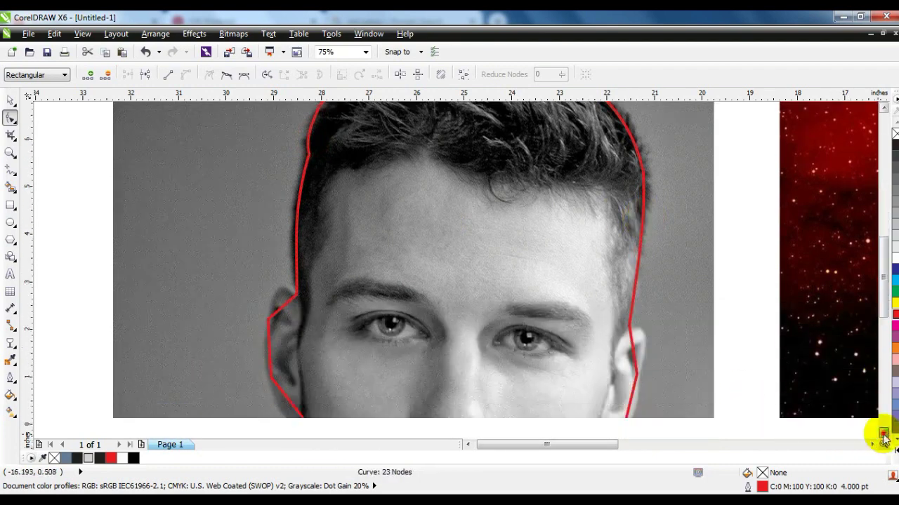
click(883, 435)
drag(279, 276, 278, 261)
drag(272, 324, 268, 317)
drag(285, 367, 283, 369)
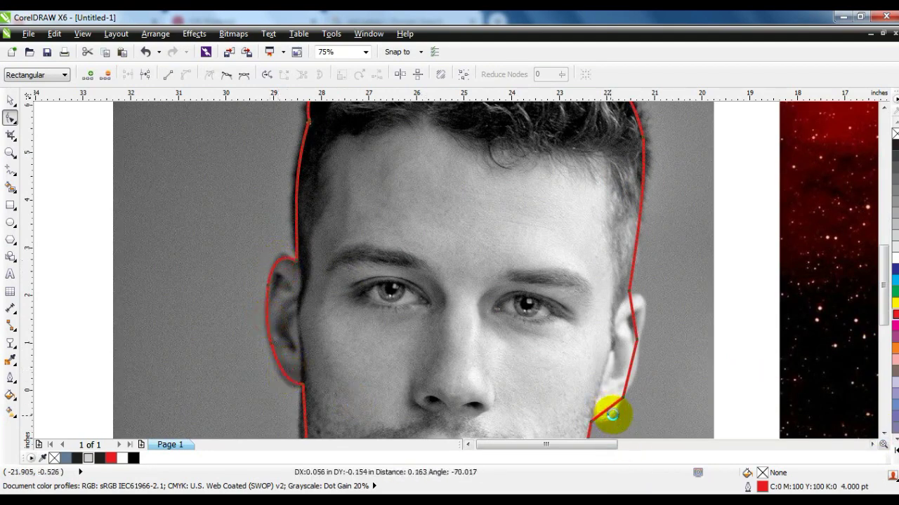
drag(628, 371, 633, 371)
drag(632, 318, 638, 314)
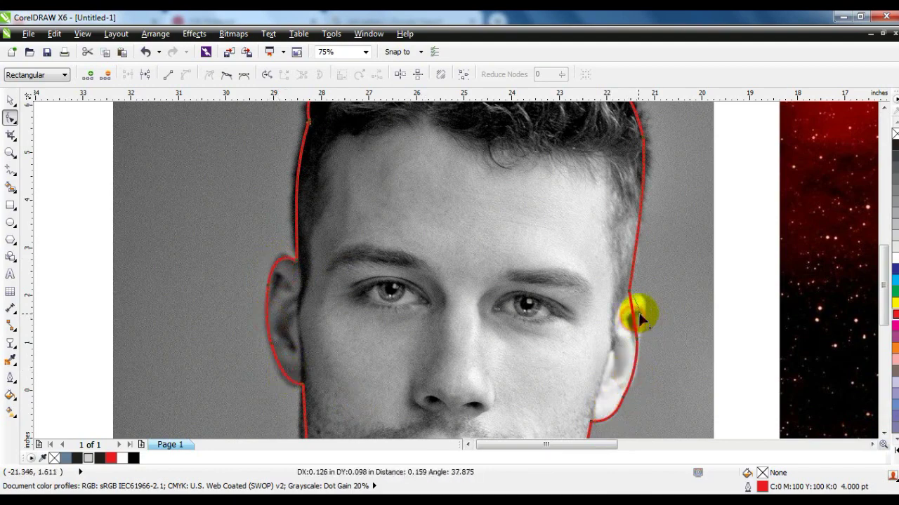
- Curve the outline segments along the jaw, neck and both shoulders to fit the body
scroll(886, 427, down, 6)
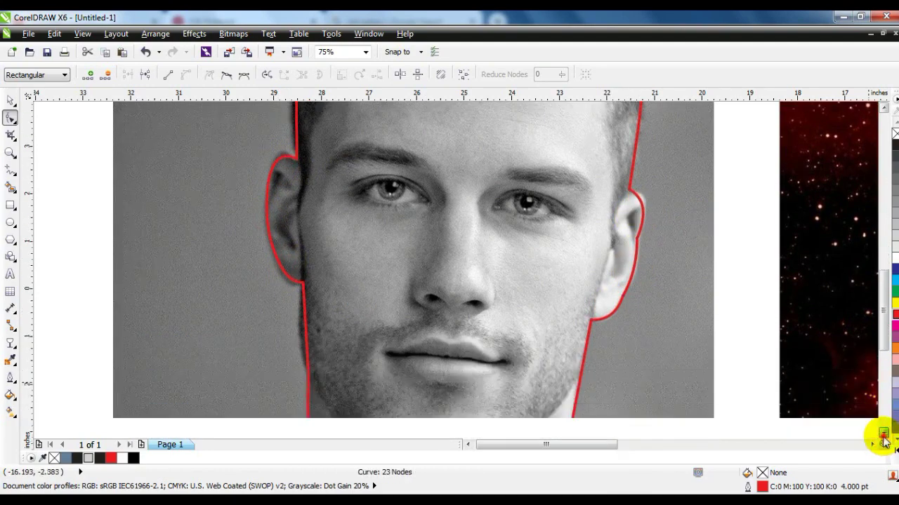
drag(600, 368, 594, 382)
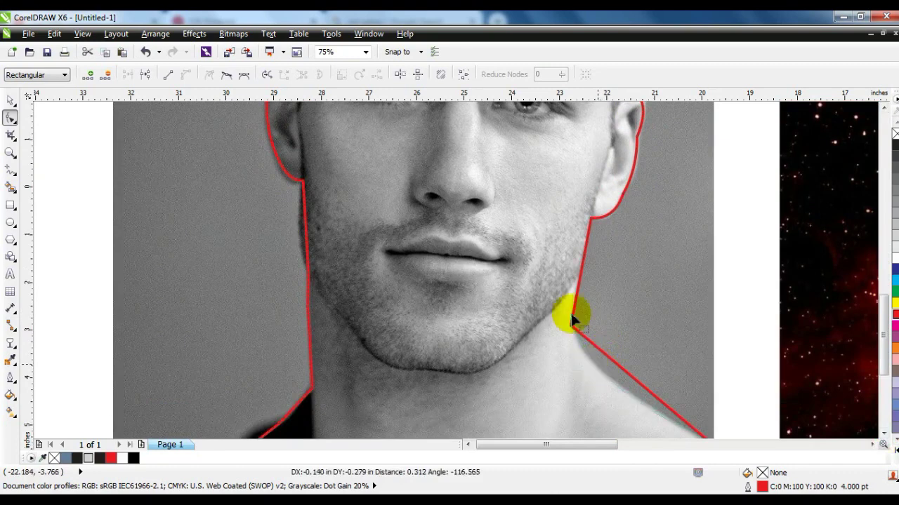
drag(309, 249, 303, 250)
click(306, 411)
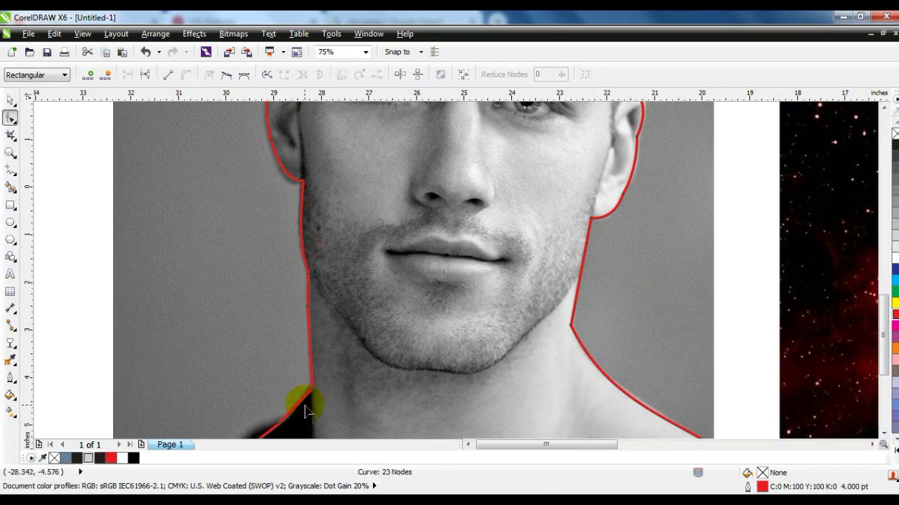
scroll(412, 378, down, 3)
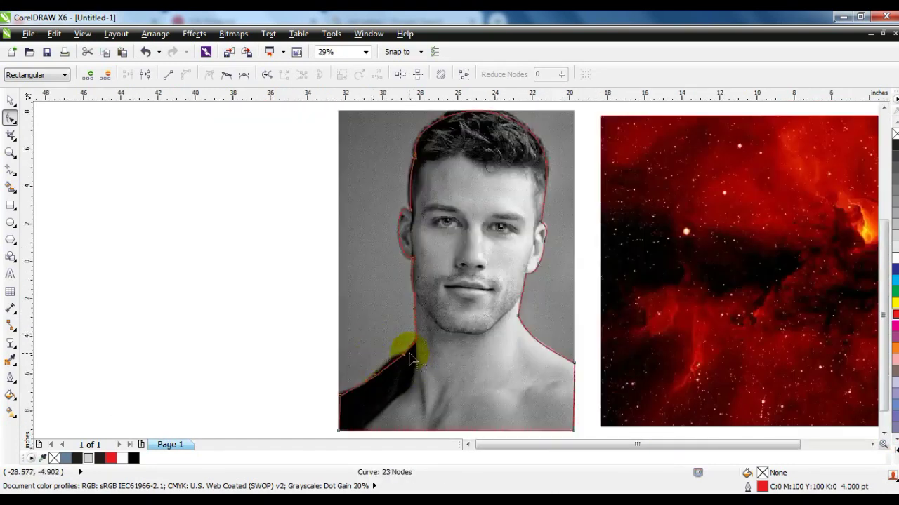
click(348, 393)
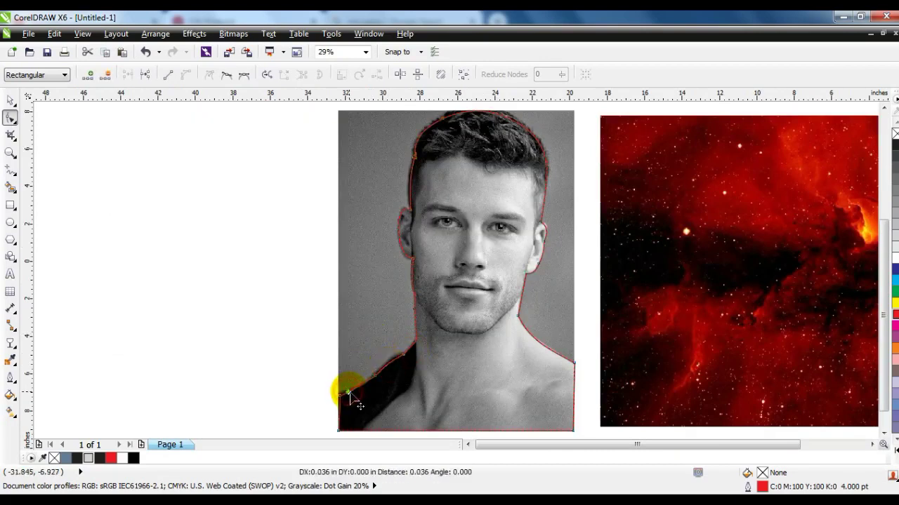
- PowerClip the portrait photo inside the traced outline and remove the red outline colour
click(11, 100)
click(172, 262)
click(574, 305)
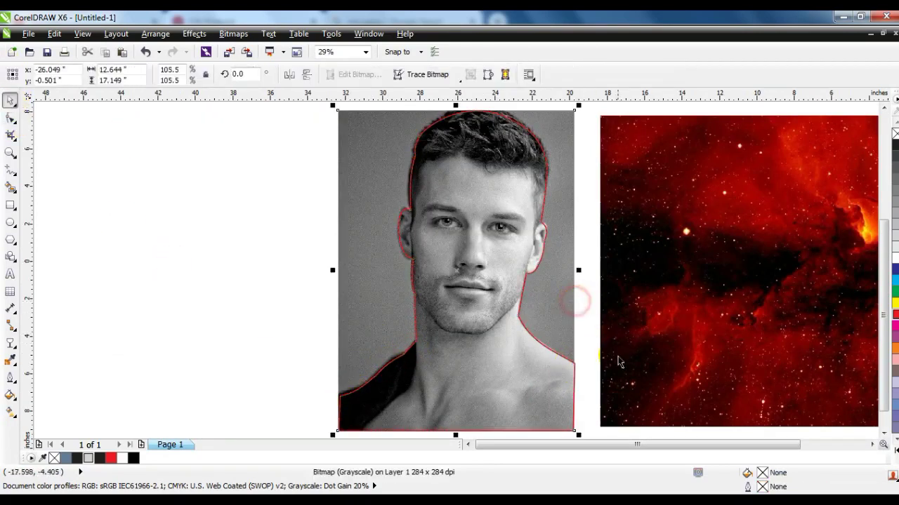
click(194, 33)
mouse_move(253, 226)
click(319, 222)
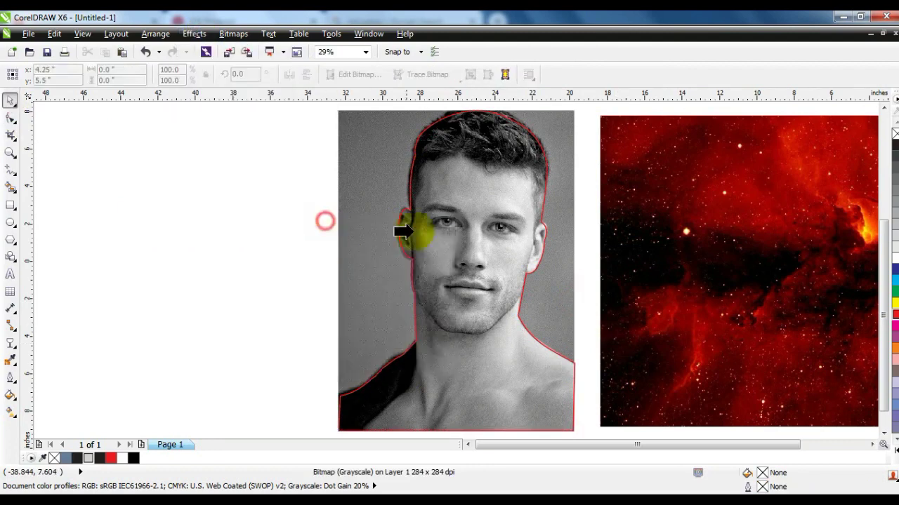
click(405, 208)
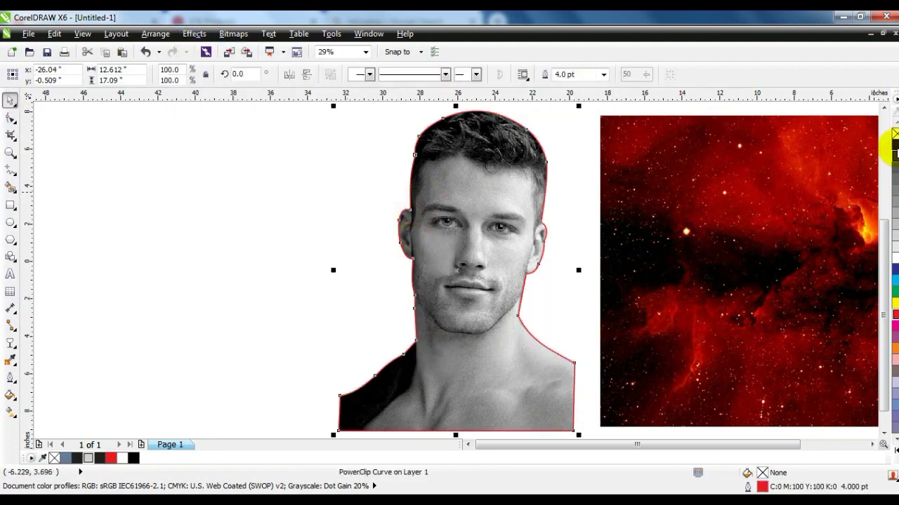
right_click(893, 135)
- Edit the PowerClip contents and set the portrait photo's brightness to 1, contrast to 39 and intensity to 11
right_click(483, 323)
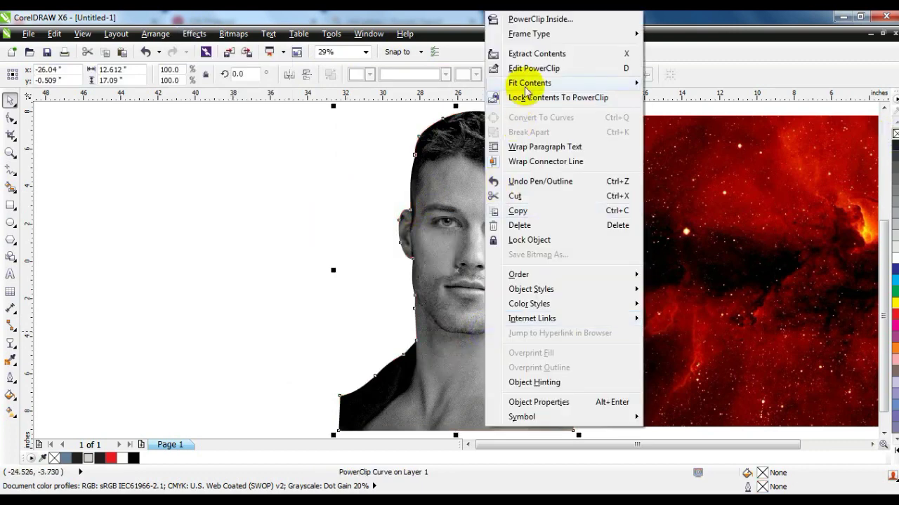
click(534, 68)
click(469, 232)
click(195, 34)
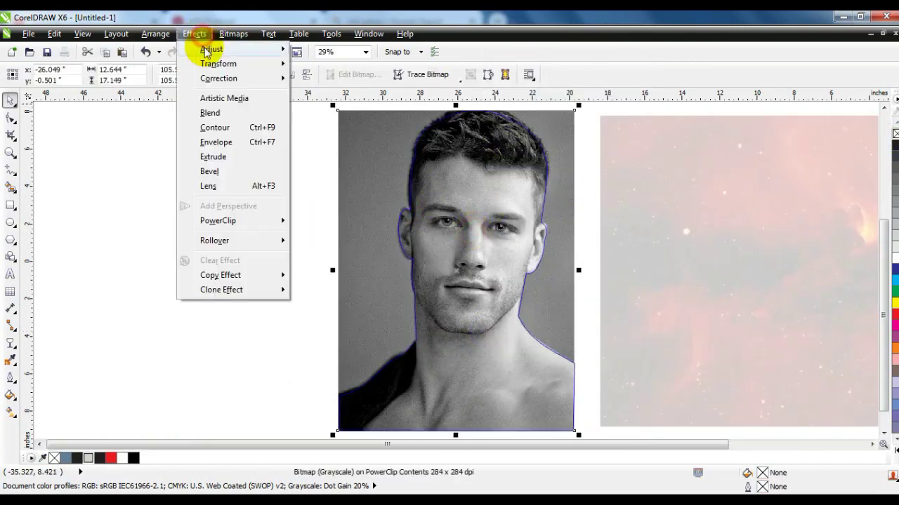
mouse_move(252, 52)
click(351, 114)
drag(467, 196, 778, 205)
click(566, 308)
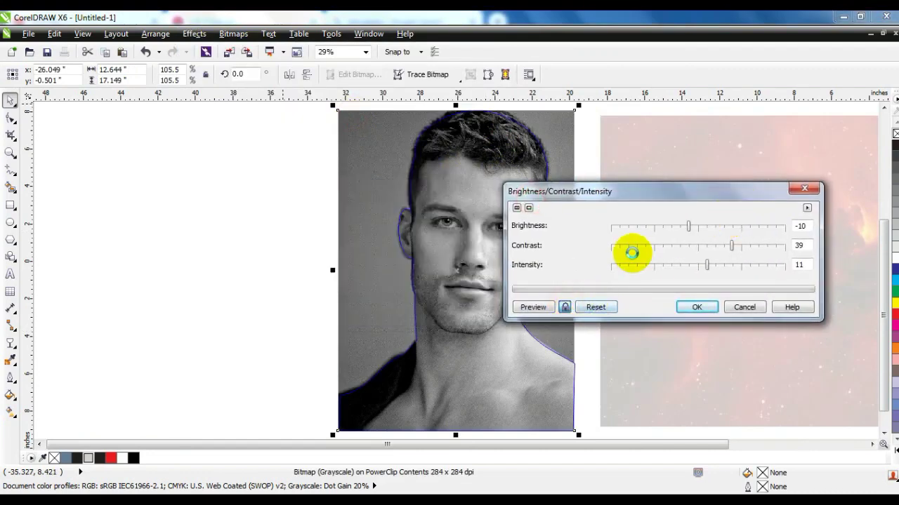
drag(694, 226, 699, 232)
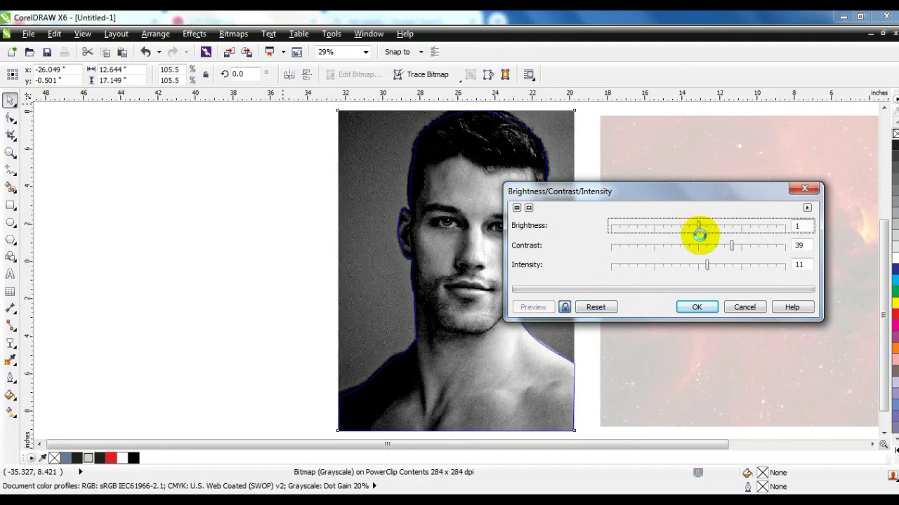
click(693, 306)
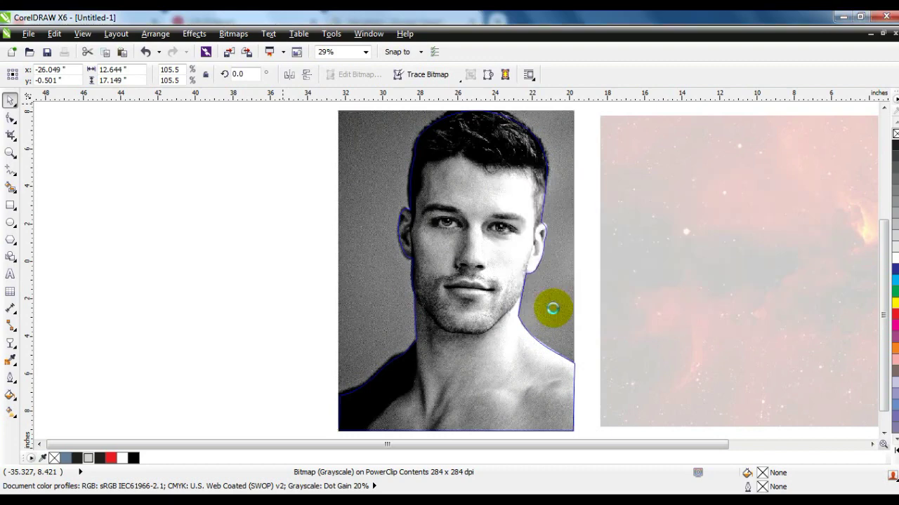
- Finish editing the PowerClip contents and position the cut-out man over the middle of the red space image
ctrl+click(552, 308)
click(342, 325)
drag(440, 331, 711, 326)
click(646, 313)
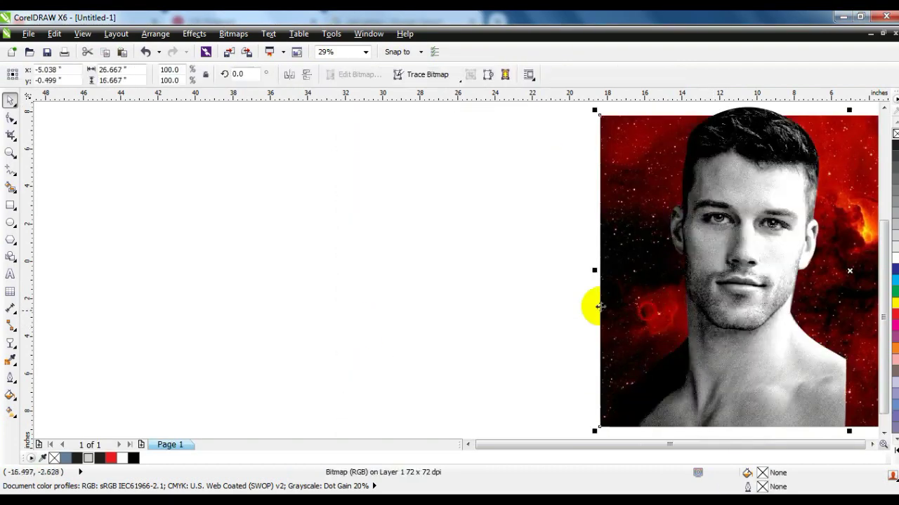
key(shift+F2)
drag(366, 288, 418, 301)
drag(425, 211, 464, 224)
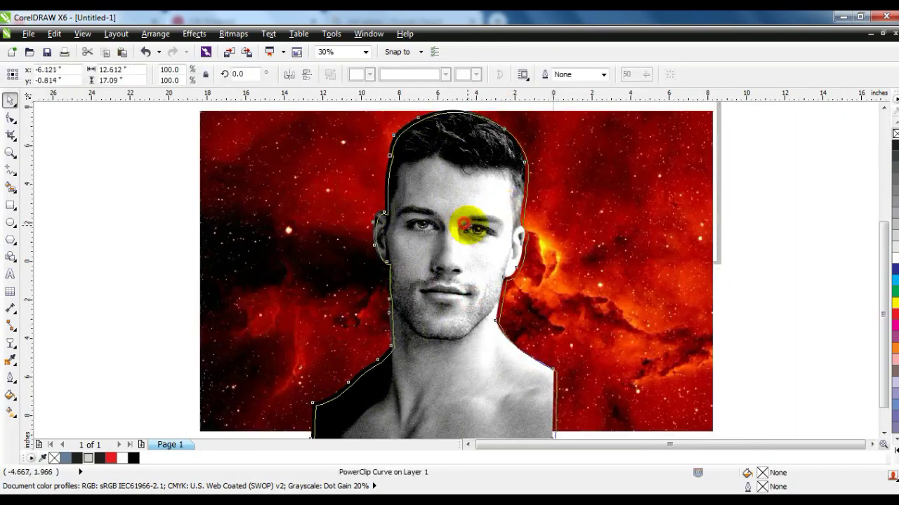
click(802, 253)
- Draw a closed polygonal outline around the man's face, running across the forehead, down both cheeks and along the chin
click(11, 152)
drag(499, 260, 636, 360)
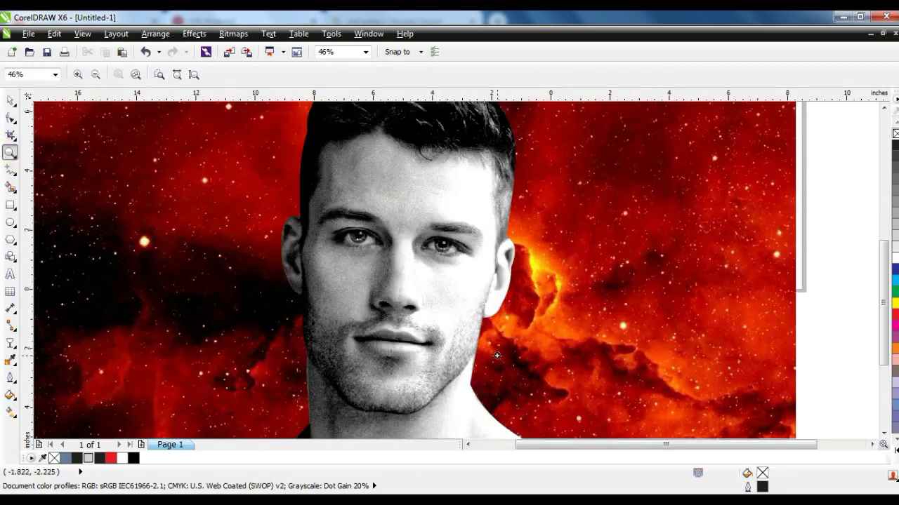
click(10, 172)
drag(327, 183, 457, 189)
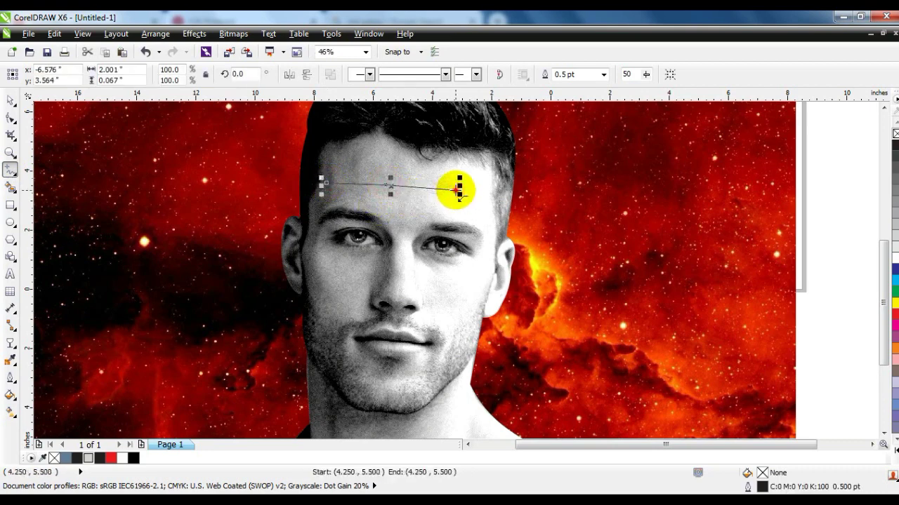
click(489, 255)
click(469, 337)
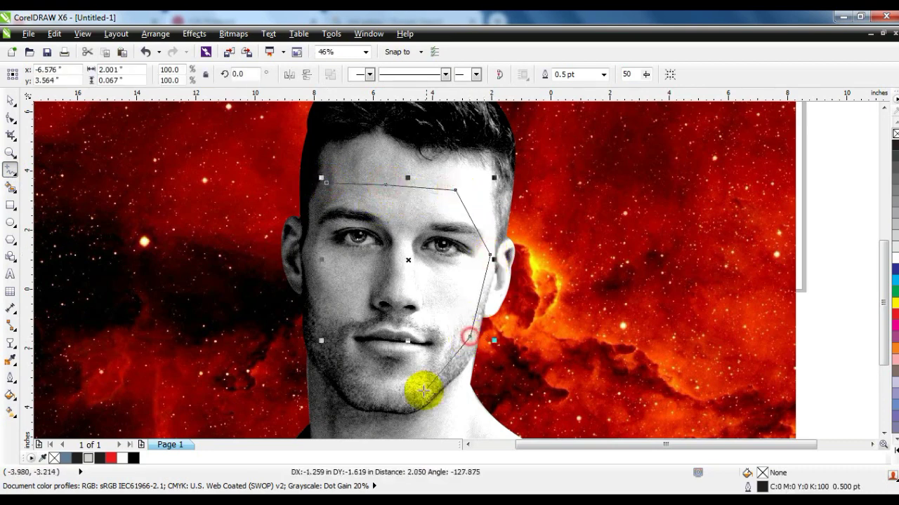
click(422, 391)
click(350, 385)
click(313, 313)
click(313, 230)
click(326, 182)
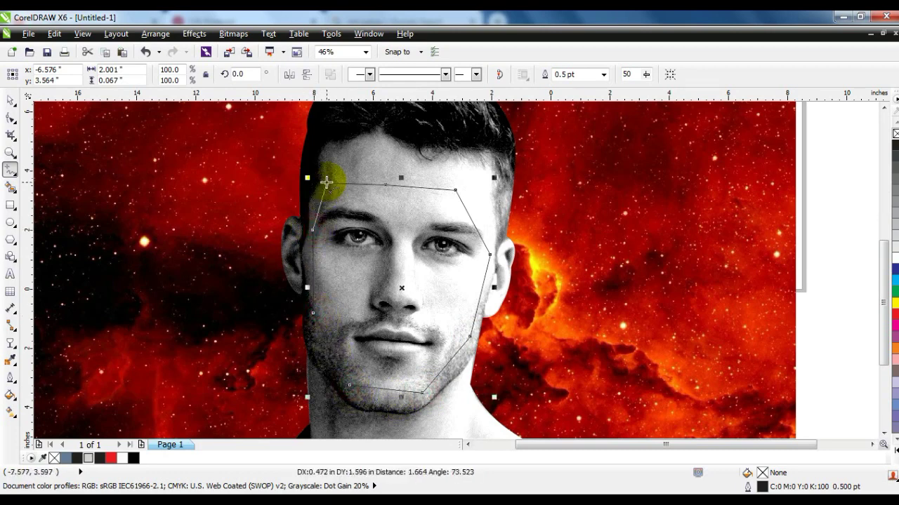
- Set the face outline's width to 4.0 pt and its colour to red
click(603, 74)
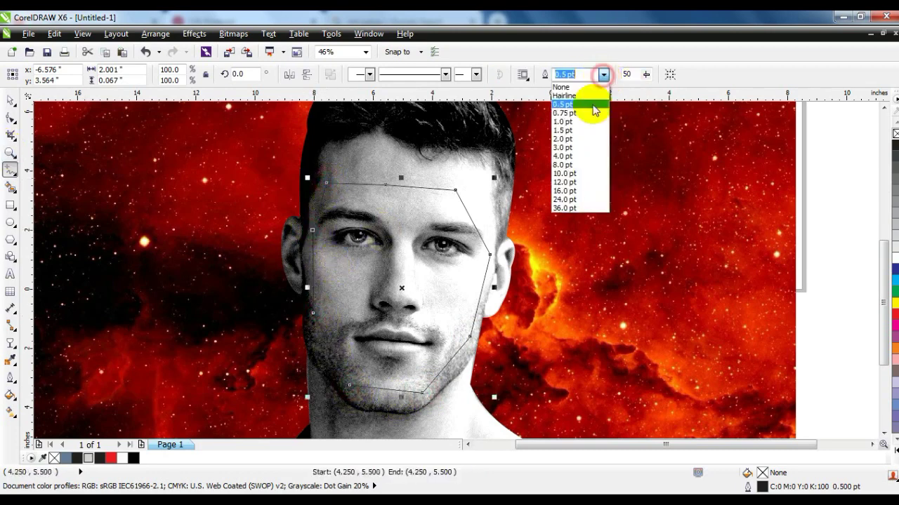
click(565, 156)
right_click(893, 316)
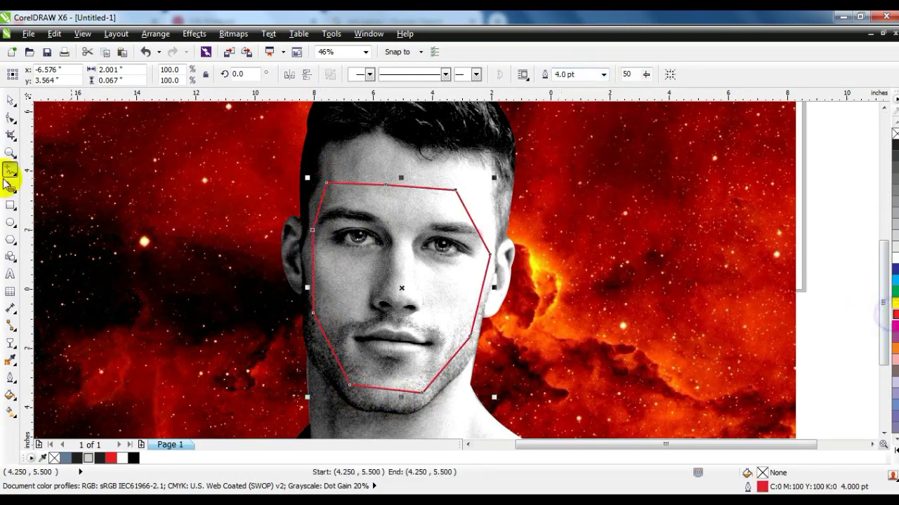
- Convert all face outline segments to curves and bend those across the forehead and along the image-right cheek and jaw
click(11, 119)
drag(608, 410, 608, 411)
click(185, 75)
drag(361, 186, 356, 178)
drag(407, 190, 413, 195)
drag(470, 223, 481, 207)
drag(481, 285, 484, 286)
drag(446, 365, 448, 367)
- Curve the face outline around the chin, the image-left jaw and cheek, and up to the temple
drag(390, 395, 383, 401)
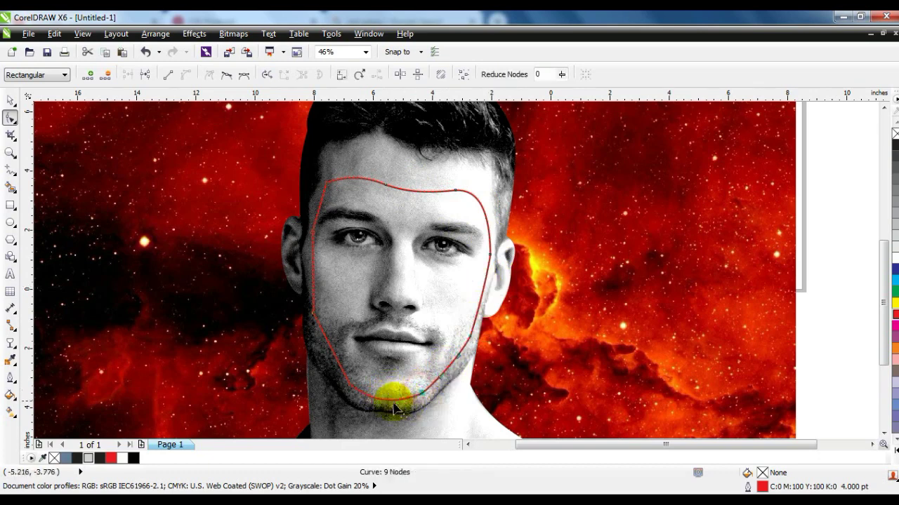
click(396, 409)
drag(395, 406, 366, 402)
drag(333, 351, 328, 358)
drag(314, 278, 317, 264)
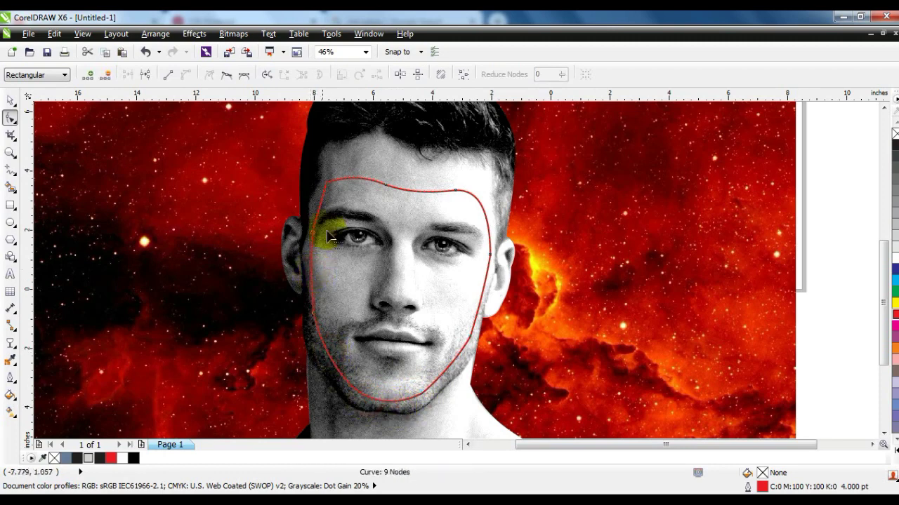
drag(319, 215, 316, 199)
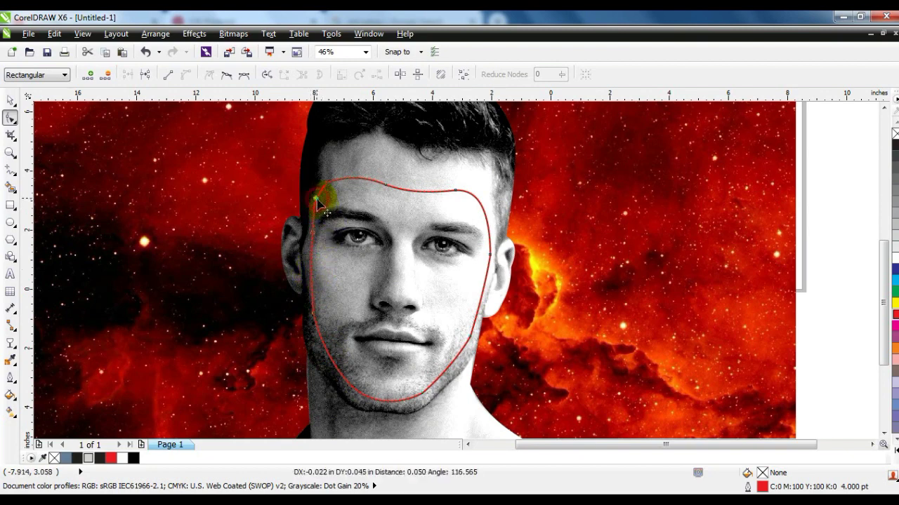
- Refine the face outline's curves at the image-right temple and image-left cheek, and scale the whole outline to 98.9%
drag(482, 211, 484, 207)
click(312, 285)
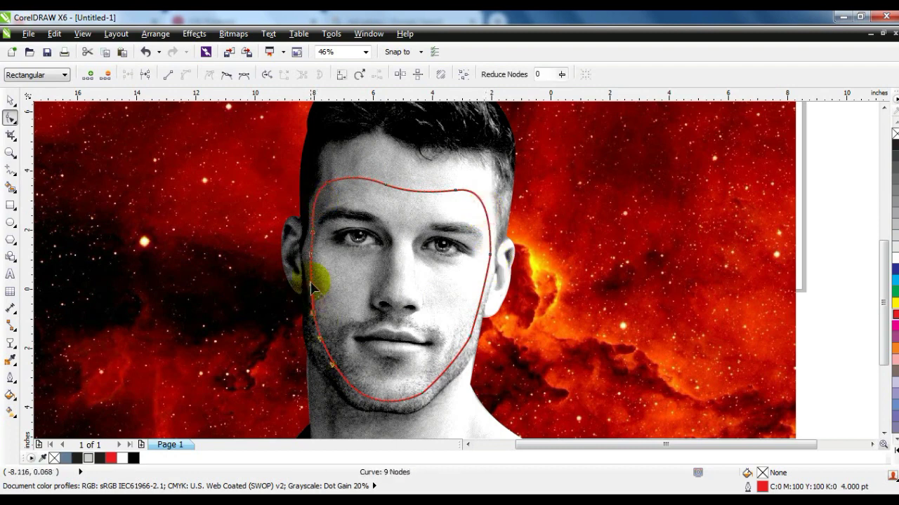
drag(312, 284, 312, 281)
click(11, 101)
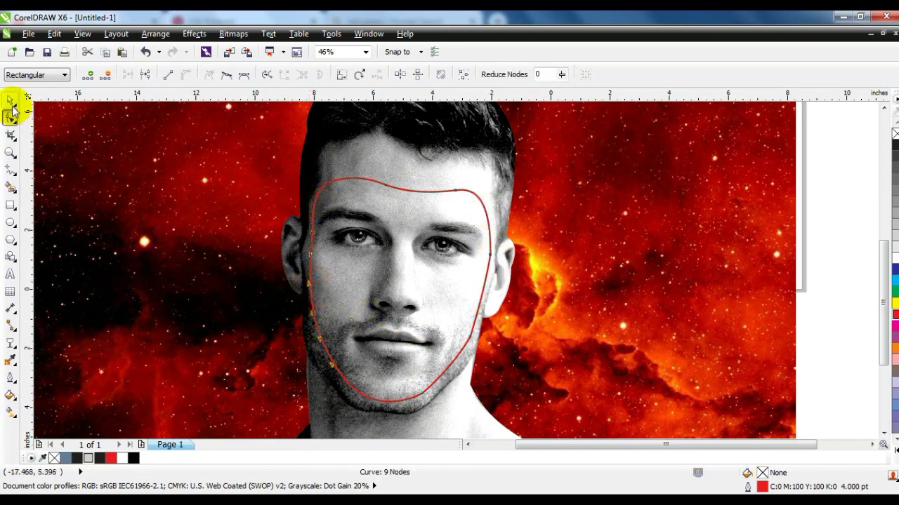
click(385, 379)
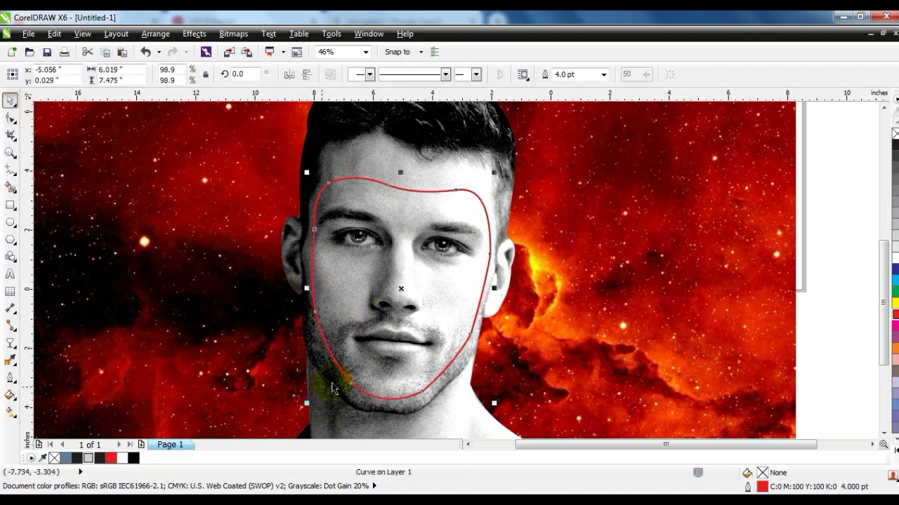
scroll(334, 385, down, 2)
drag(373, 331, 606, 310)
key(ctrl+z)
- PowerClip the duplicate of the cut-out man inside the red face outline and move the clipped face beside the head
click(371, 249)
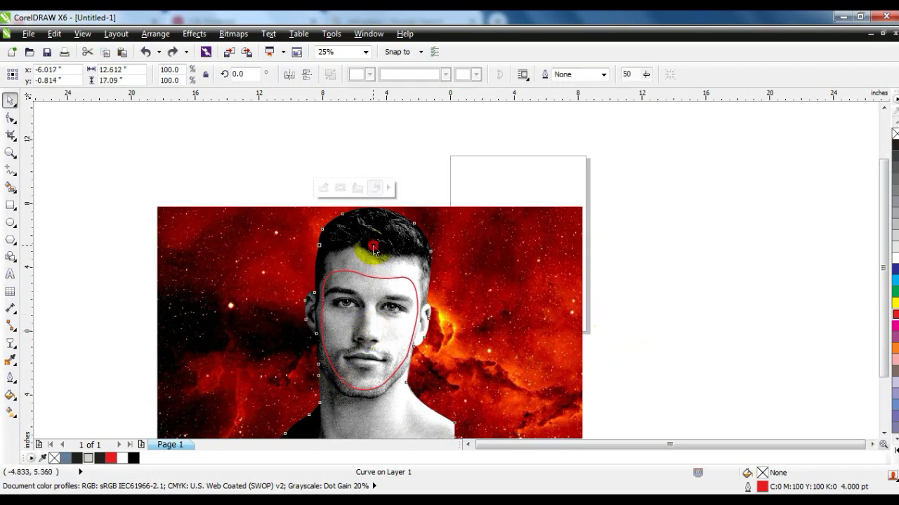
drag(362, 258, 566, 264)
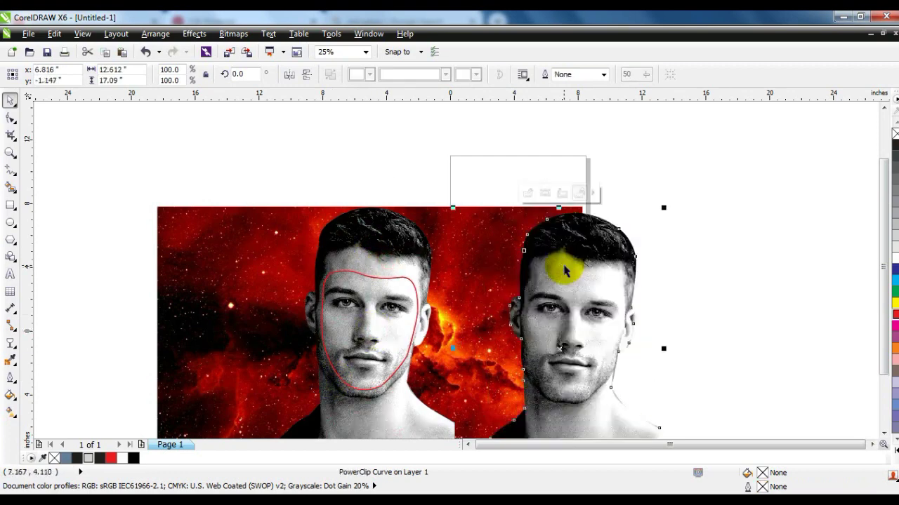
key(Escape)
click(193, 33)
mouse_move(231, 226)
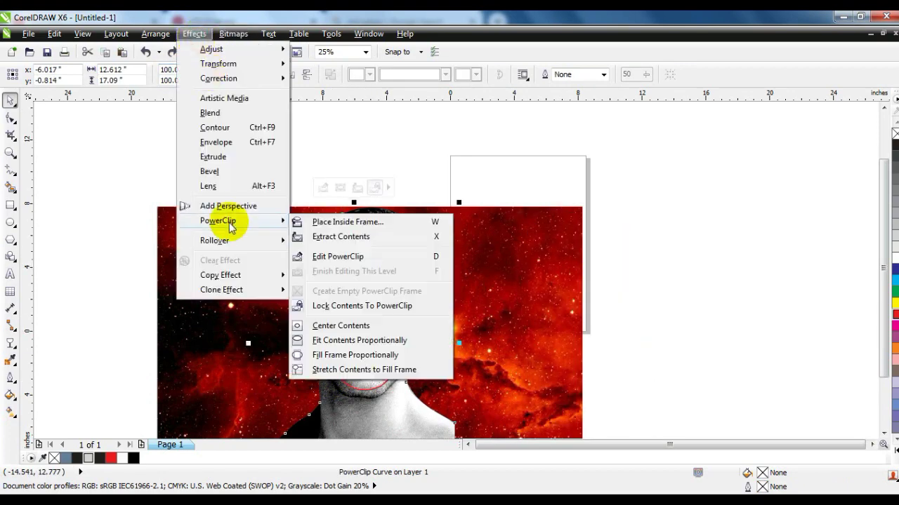
click(377, 222)
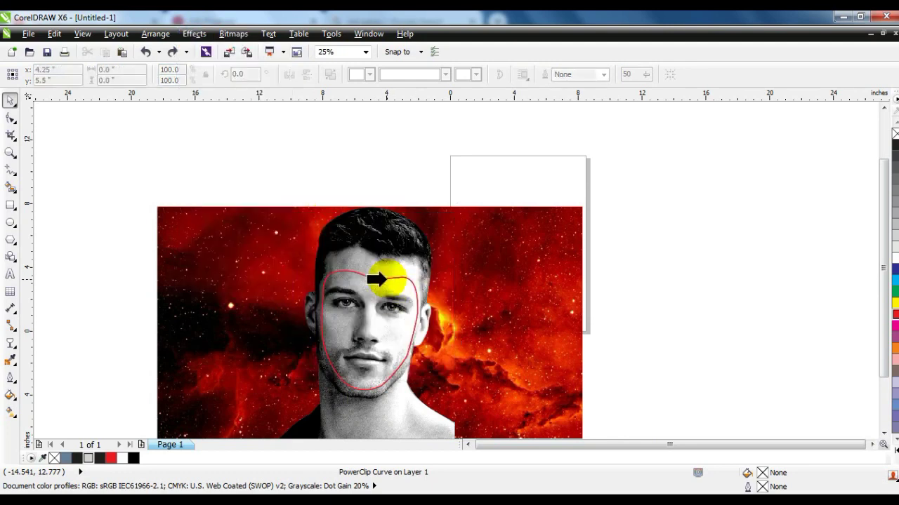
click(375, 280)
drag(370, 277, 502, 280)
click(618, 295)
- Combine the remaining red face outline with the cut-out man to cut a face-shaped hole through his head
click(9, 151)
drag(257, 200, 596, 415)
click(10, 100)
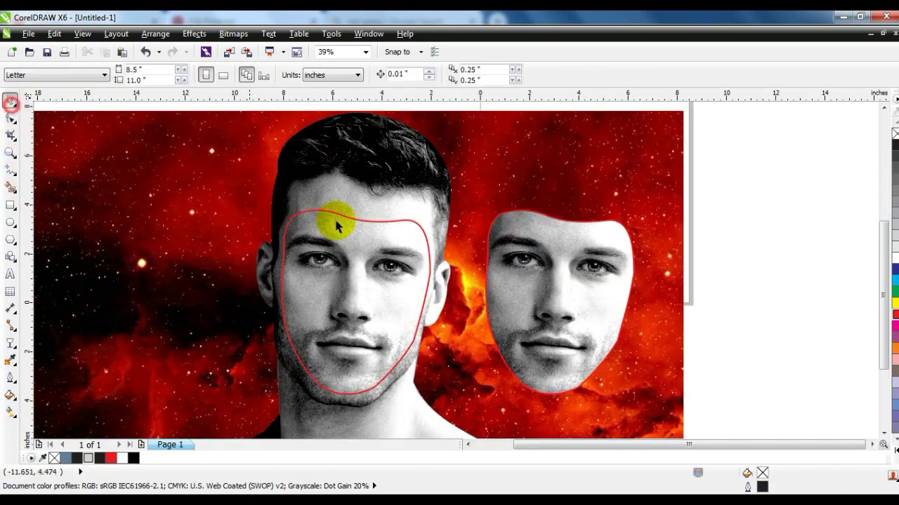
click(356, 216)
shift+click(343, 146)
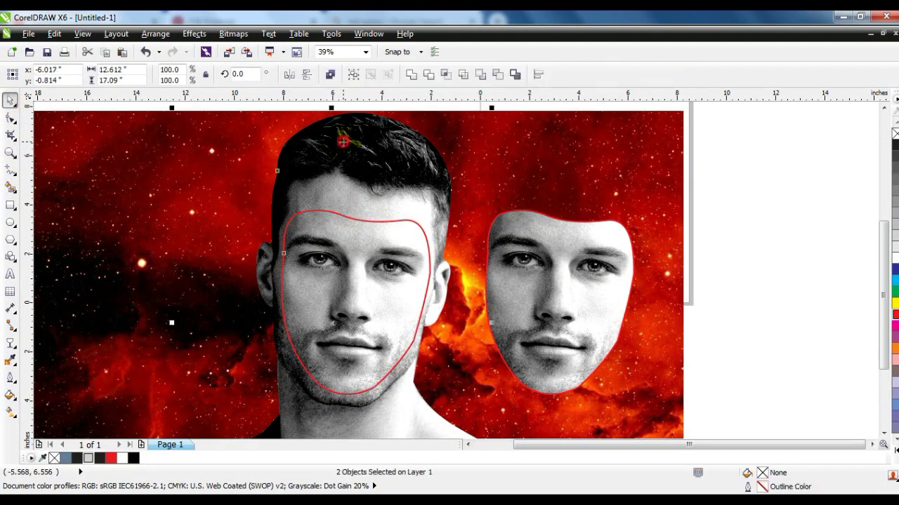
click(328, 74)
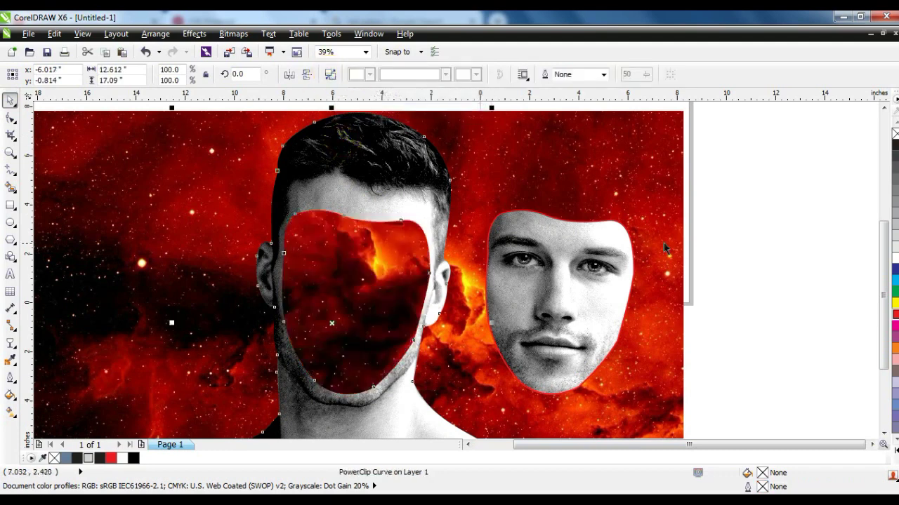
click(705, 241)
- Give the hollowed man cut-out a red outline 16.0 pt wide using the Outline Pen
click(354, 204)
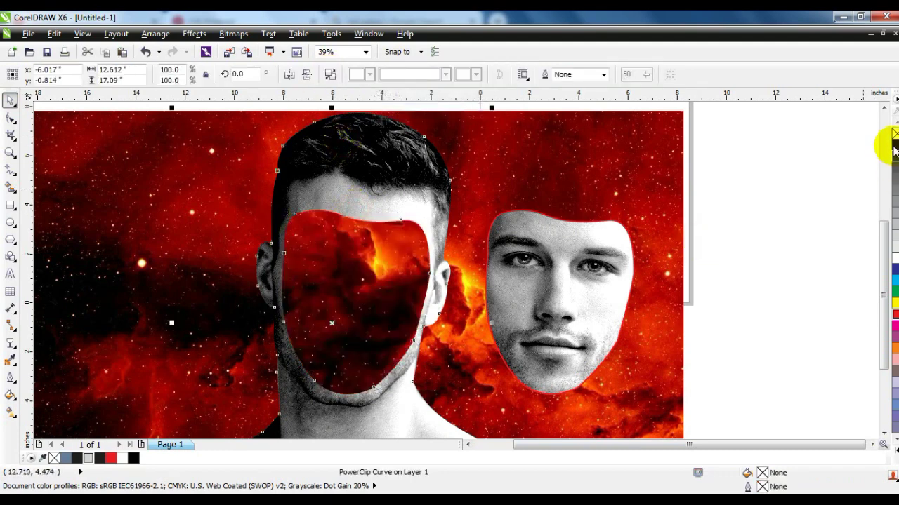
click(796, 194)
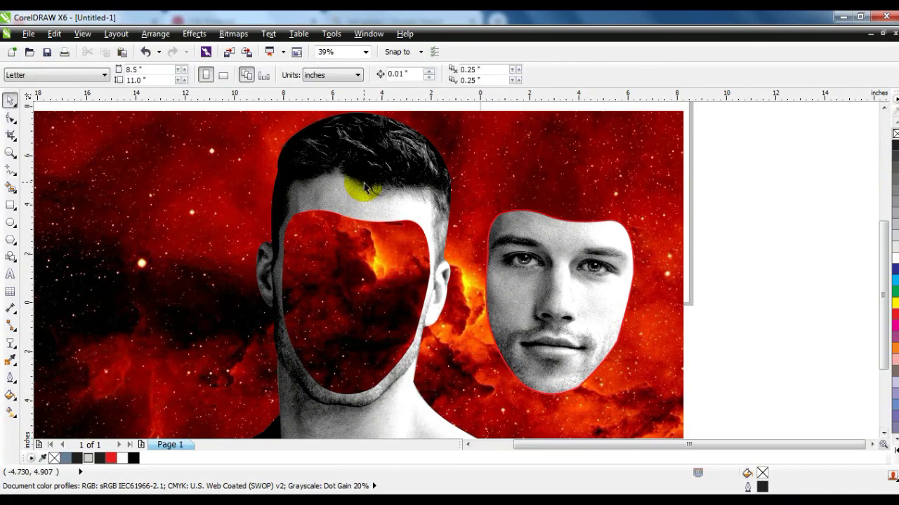
click(363, 186)
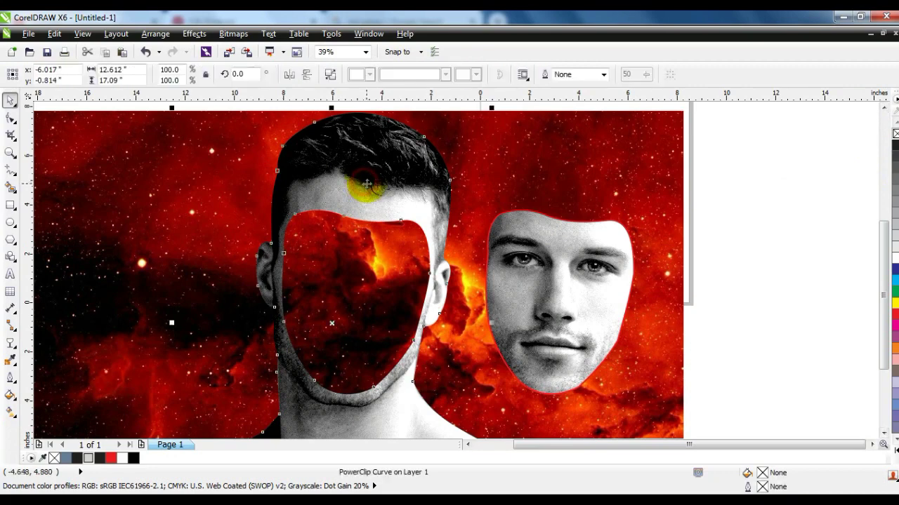
click(14, 386)
click(66, 175)
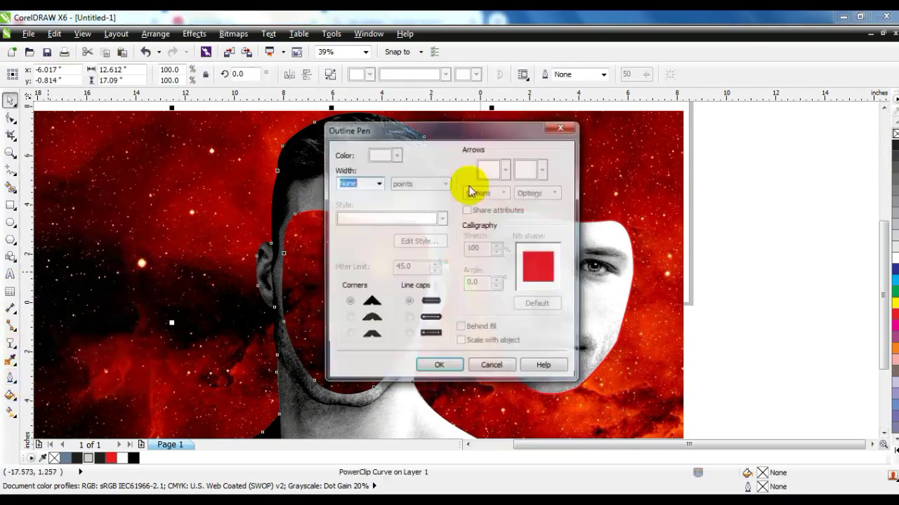
drag(401, 136, 692, 119)
click(671, 168)
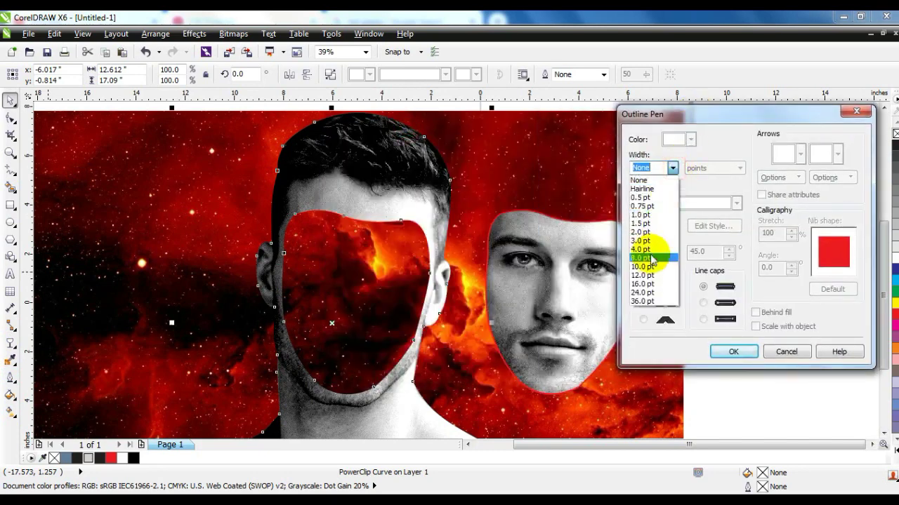
click(642, 284)
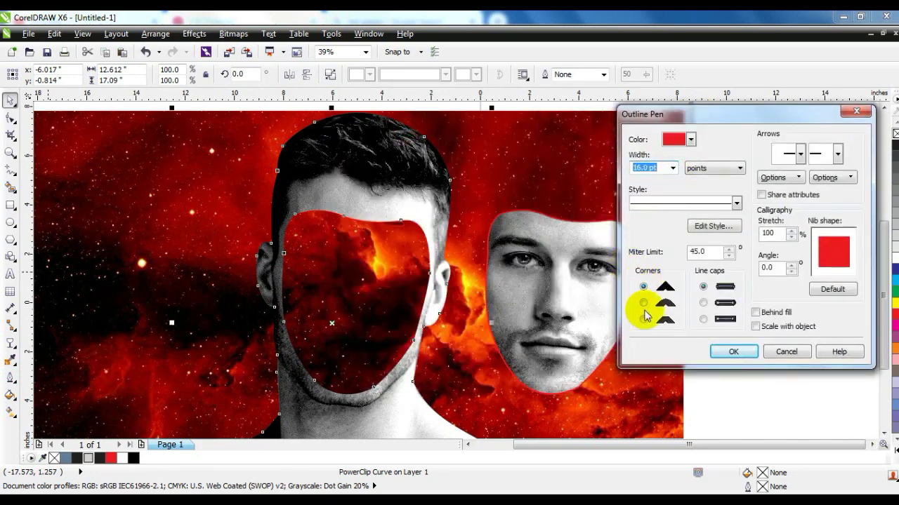
click(720, 351)
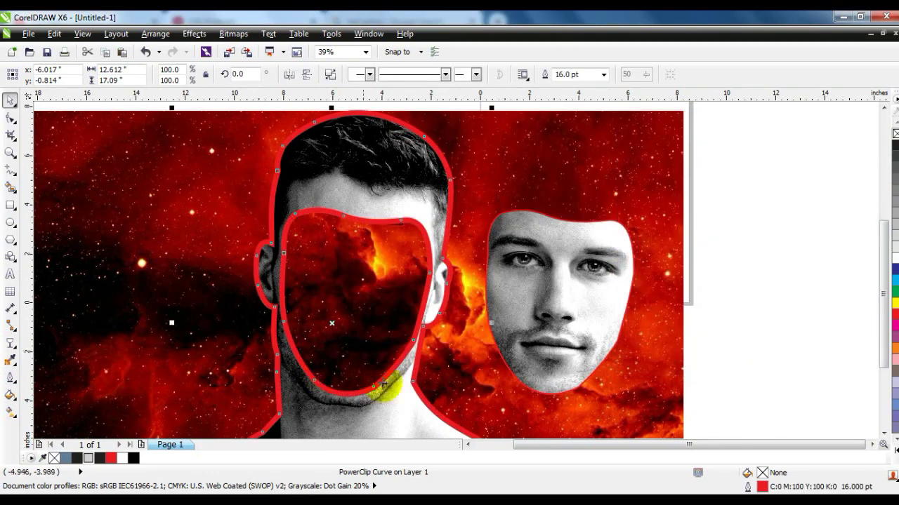
- Set the man cut-out's red outline width to 14 points
click(10, 378)
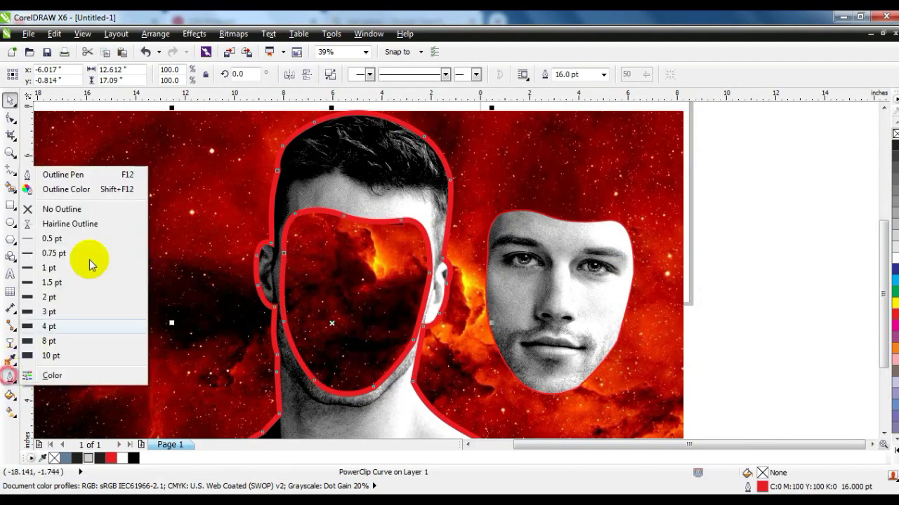
click(56, 172)
drag(354, 132, 531, 126)
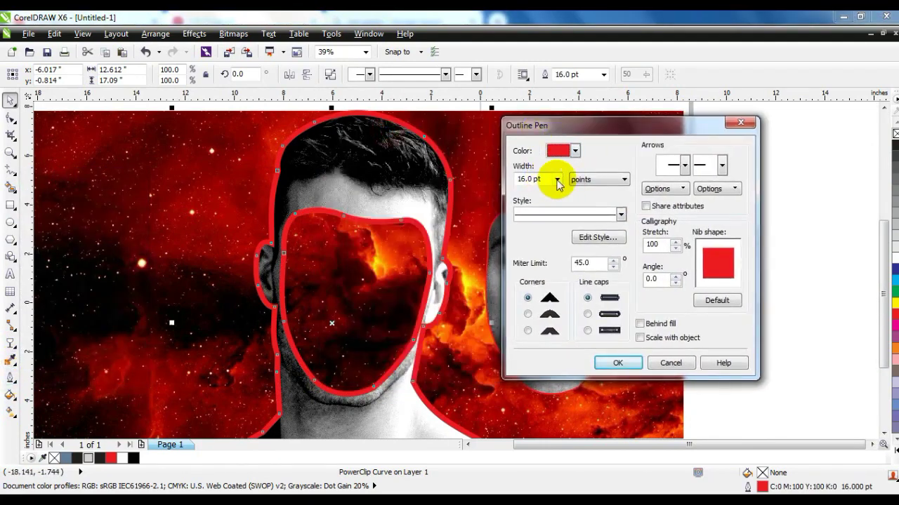
click(557, 180)
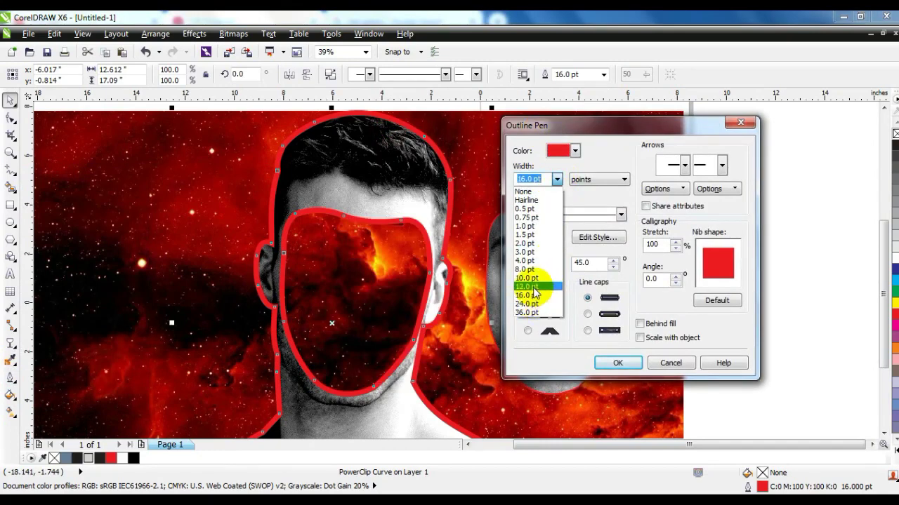
click(528, 179)
text(14)
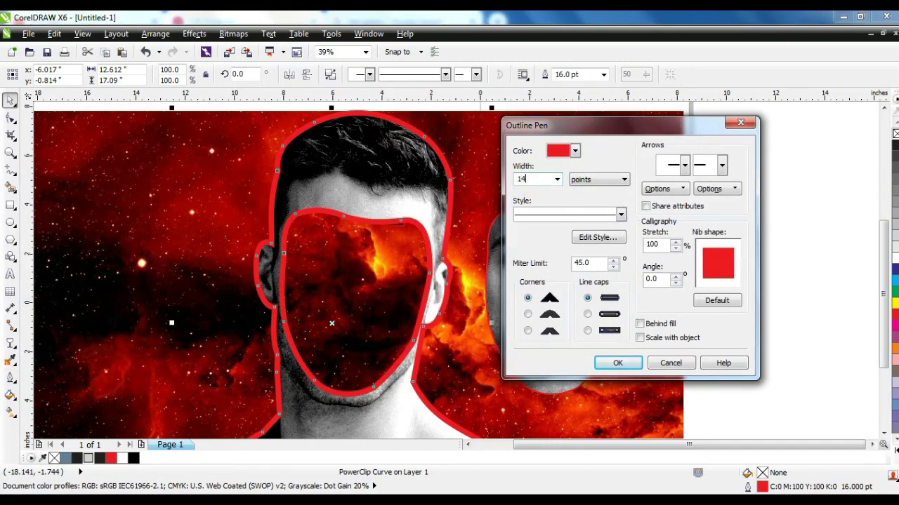
click(618, 363)
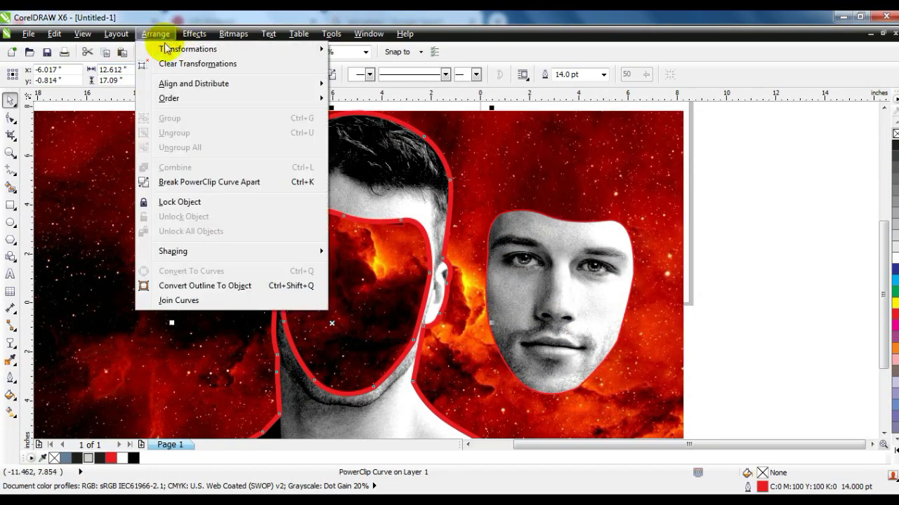
- Convert the man's red outline to an object and move it onto the empty area beside the space image
click(204, 286)
click(780, 277)
drag(379, 204, 815, 239)
key(shift+F2)
click(617, 240)
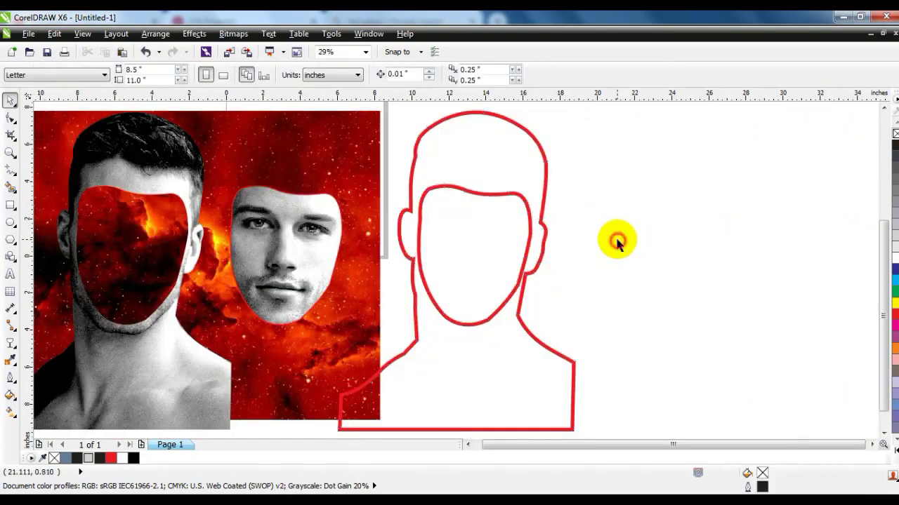
click(413, 282)
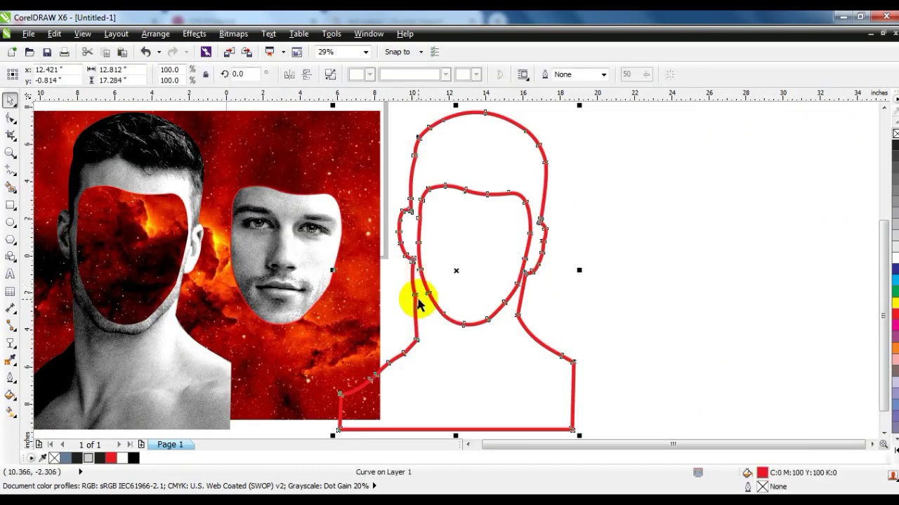
- Break the man's red outline object apart and move its two face-shaped curves onto the empty area beside the body shapes
click(330, 74)
click(680, 220)
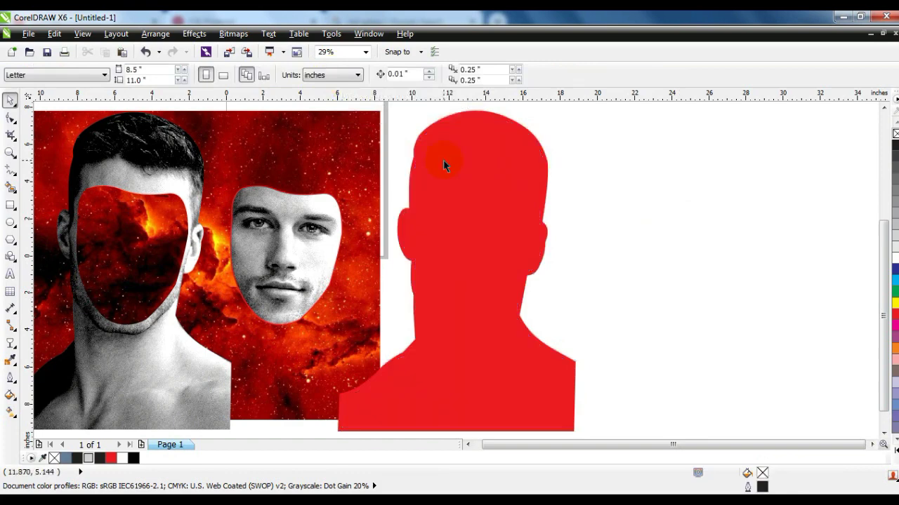
key(shift+F9)
click(481, 193)
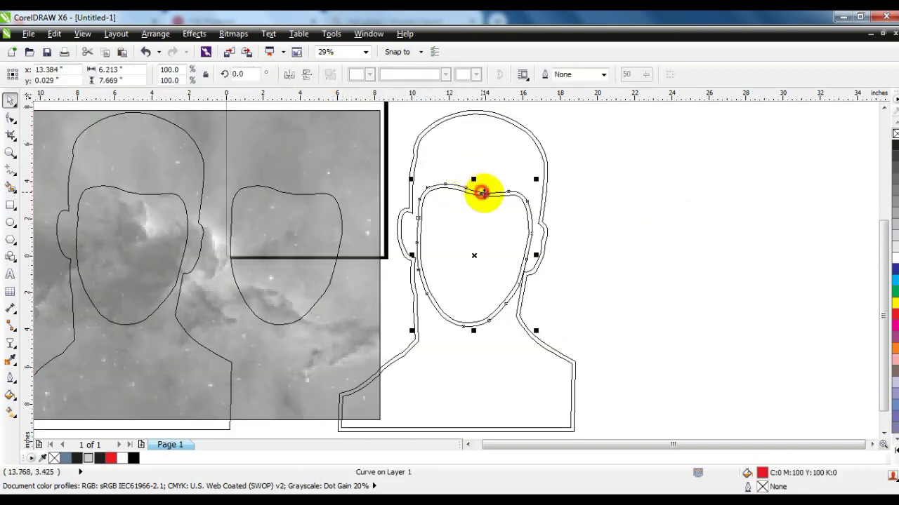
shift+click(490, 196)
drag(474, 255, 691, 258)
click(614, 174)
key(shift+F9)
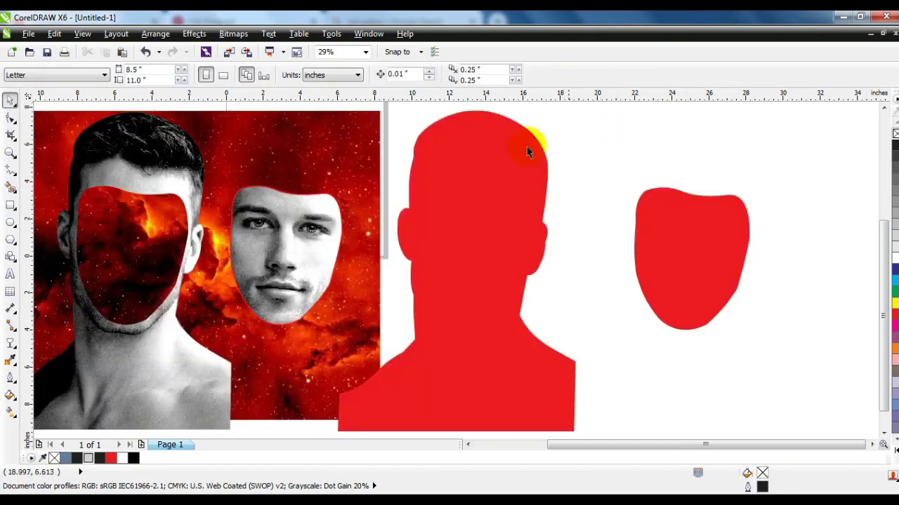
- Delete the leftover red body silhouette and combine the two separated face shapes into one ring
click(509, 160)
key(Delete)
drag(818, 169, 572, 358)
click(330, 74)
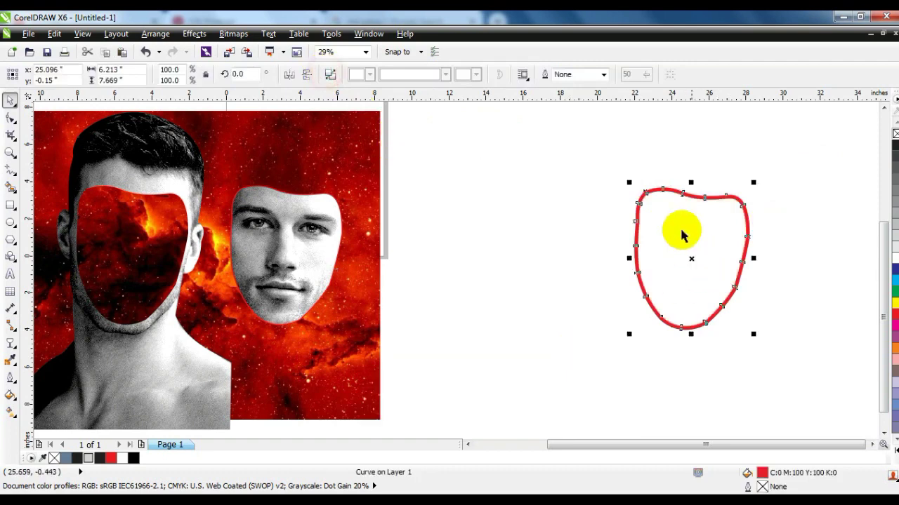
- Position the red face ring over the man cut-out so it frames the edge of the face hole
shift+click(154, 186)
key(c)
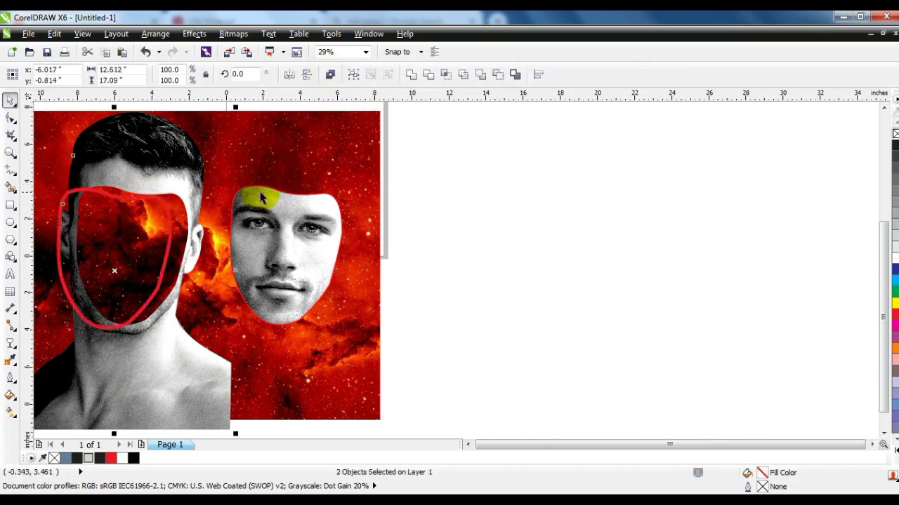
key(shift+F2)
key(Escape)
click(10, 154)
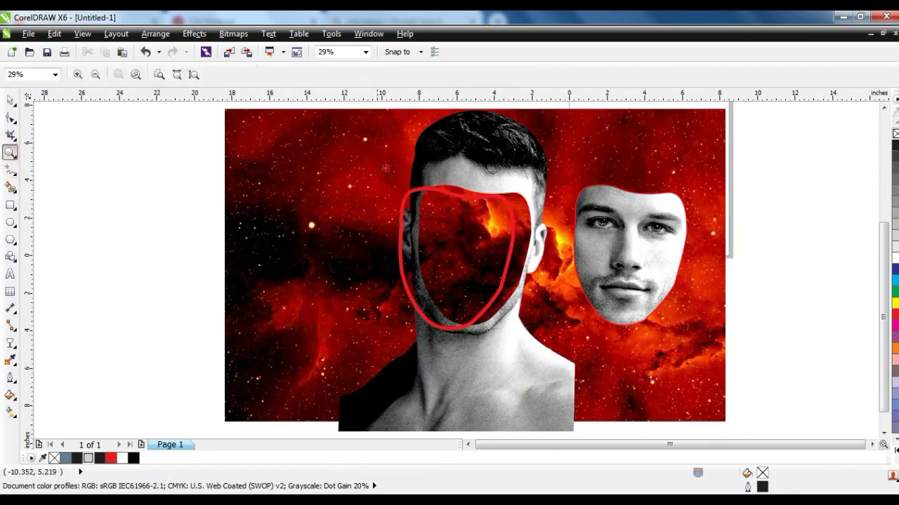
drag(586, 344, 587, 344)
key(space)
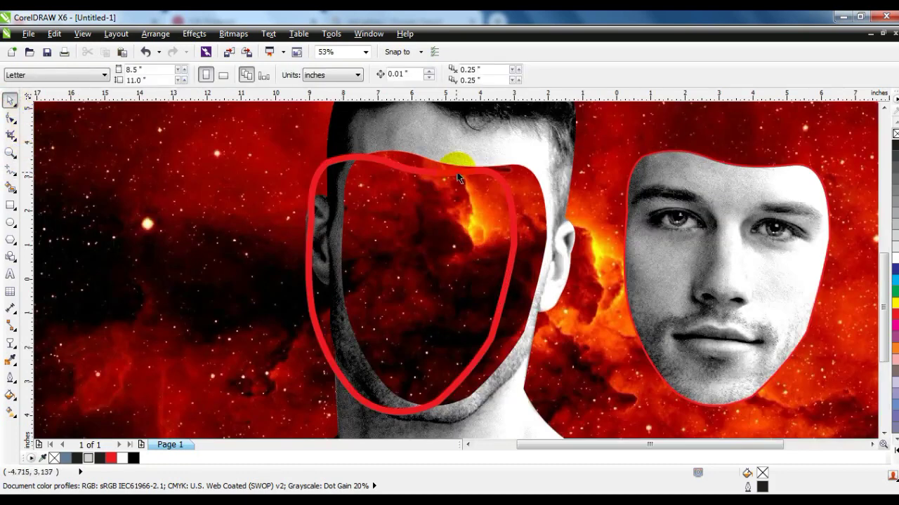
click(484, 166)
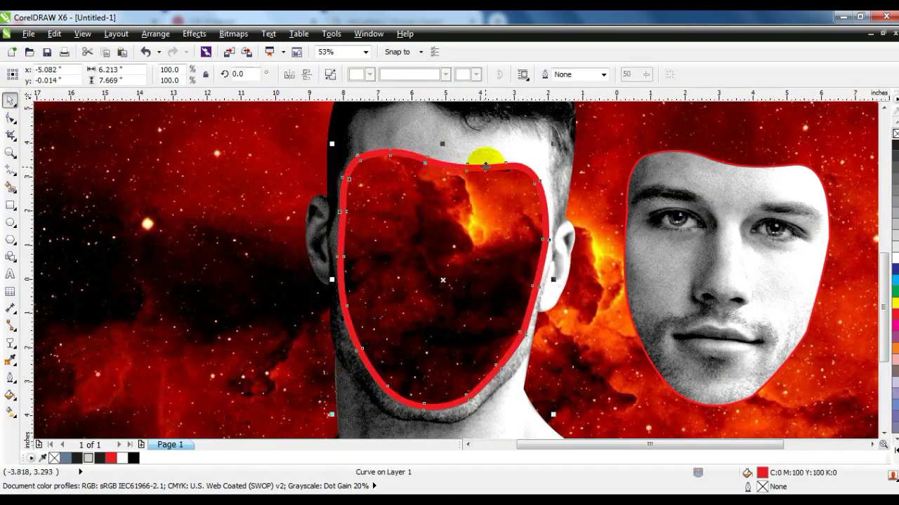
- Recolour the face ring black and give it a linear fountain fill running from forehead to chin with black at both ends
right_click(133, 458)
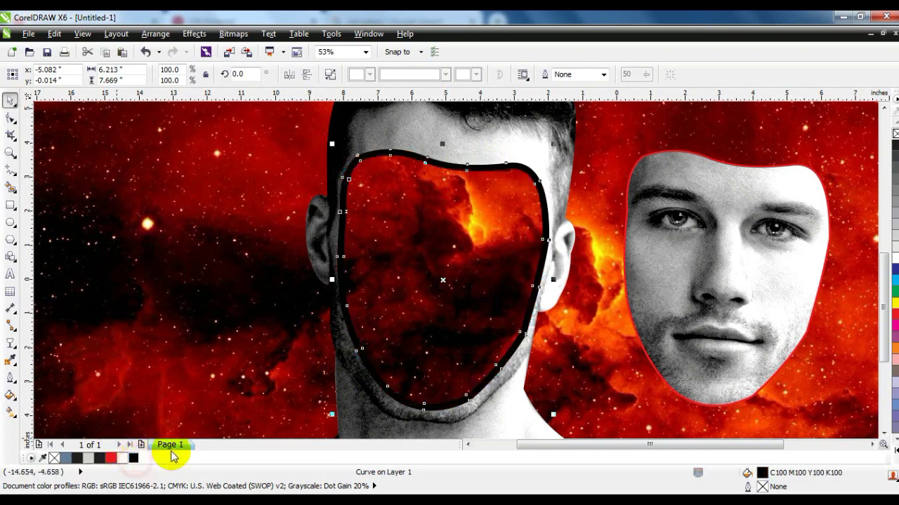
click(11, 412)
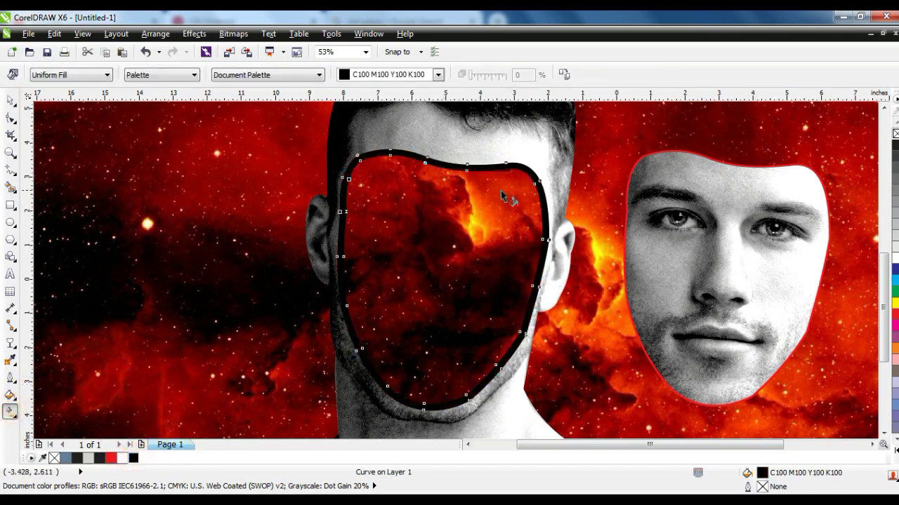
drag(482, 172, 451, 399)
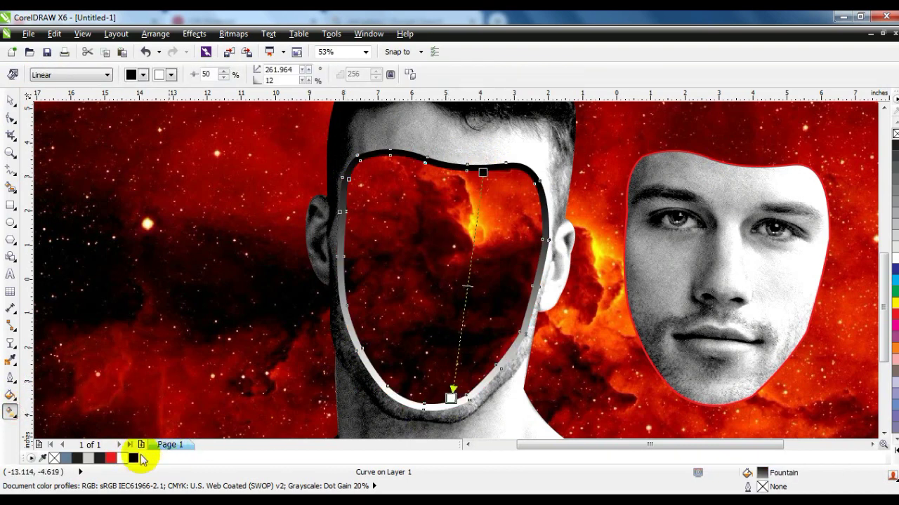
click(452, 399)
click(131, 458)
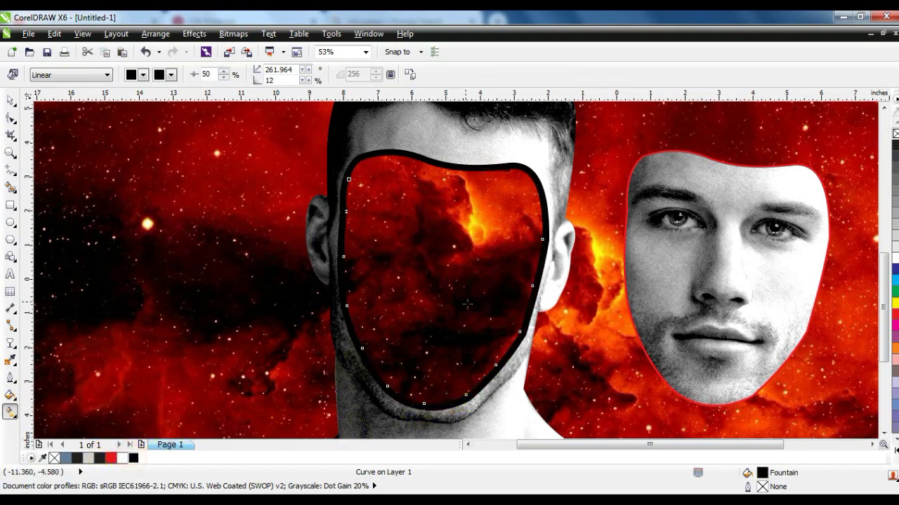
- Add two black and two light grey colour nodes along the ring's fountain fill for alternating metallic bands
double_click(466, 303)
click(129, 458)
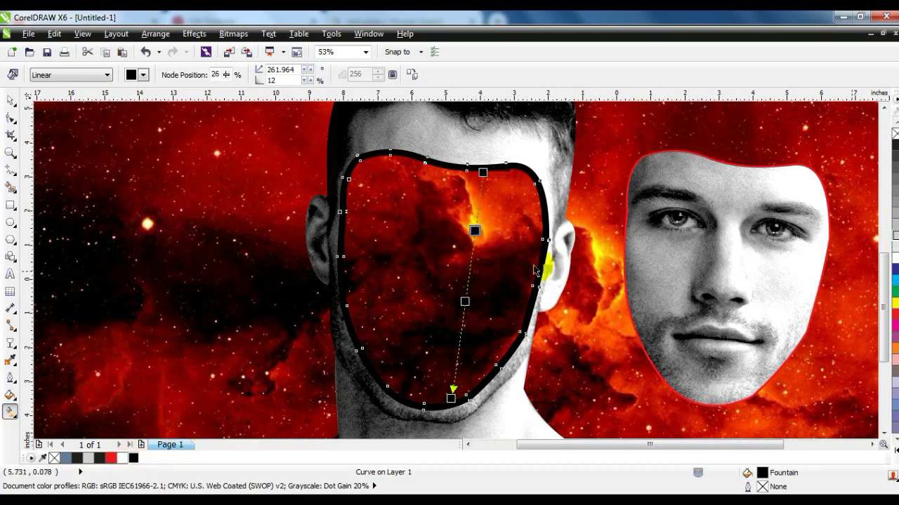
drag(475, 260, 474, 257)
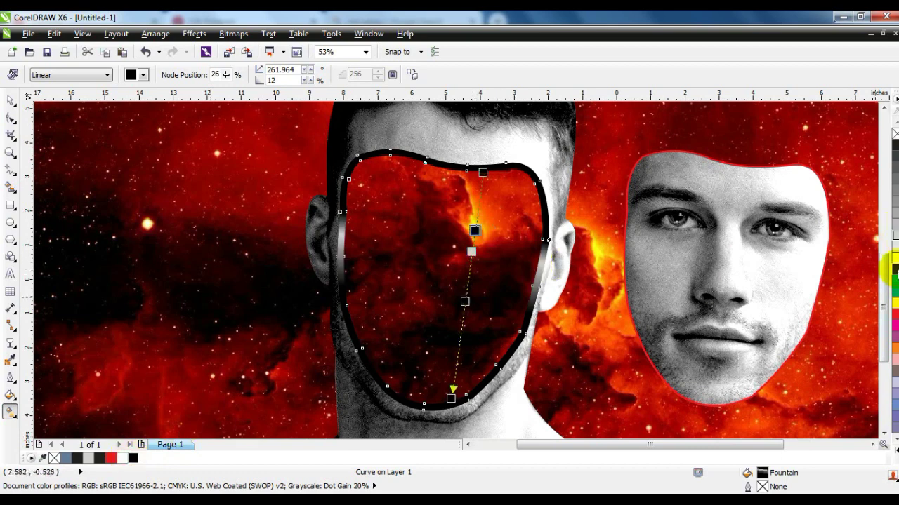
drag(461, 353, 460, 346)
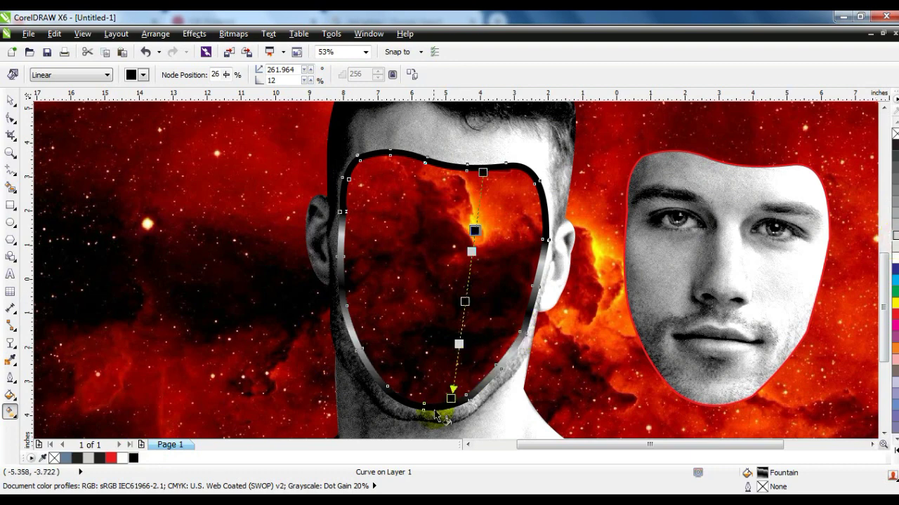
- Slant the ring's gradient diagonally by extending both end nodes, and send the ring one level back behind the man cut-out
drag(451, 399, 379, 399)
drag(482, 172, 526, 139)
click(10, 104)
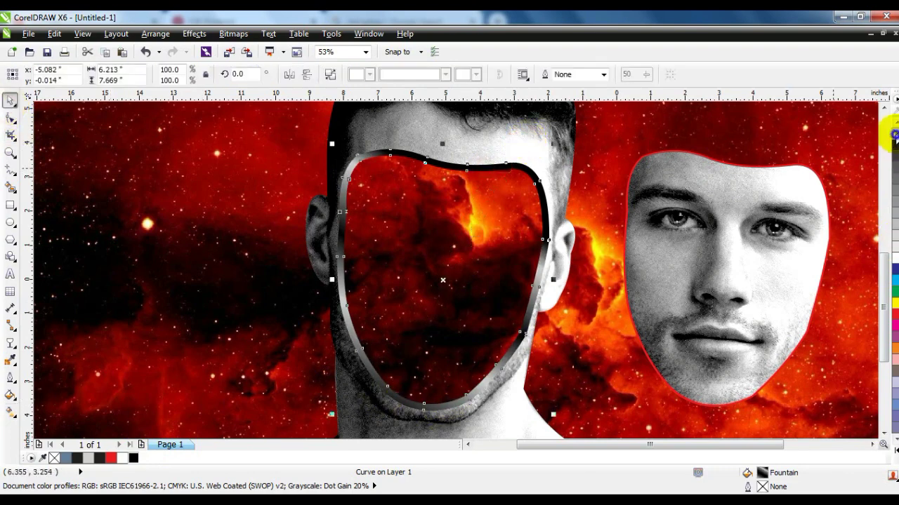
key(ctrl+Page_Down)
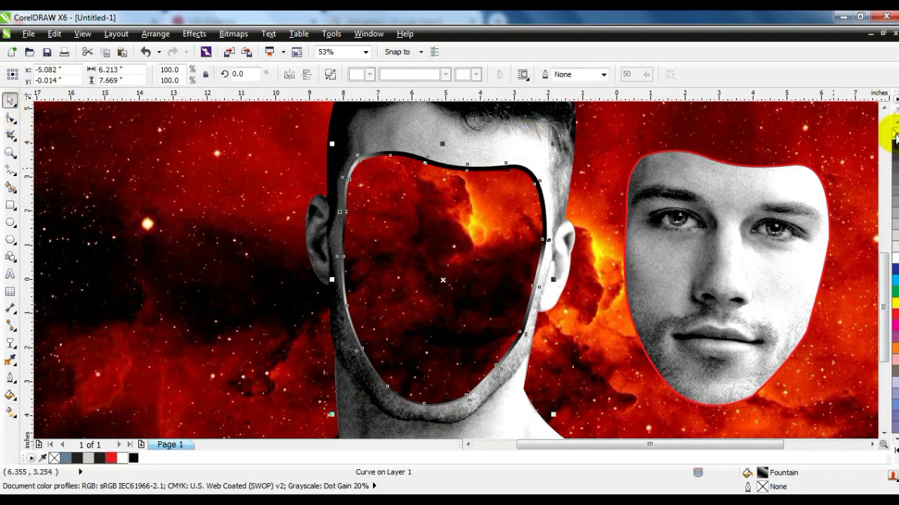
- Give the separate face piece a black outline 8.0 pt wide using the Outline Pen
scroll(559, 250, down, 2)
drag(746, 178, 579, 344)
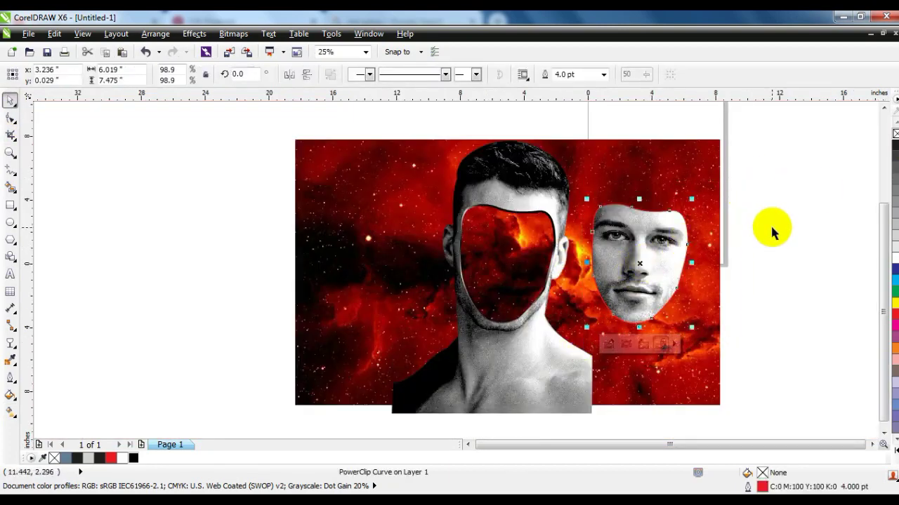
click(11, 377)
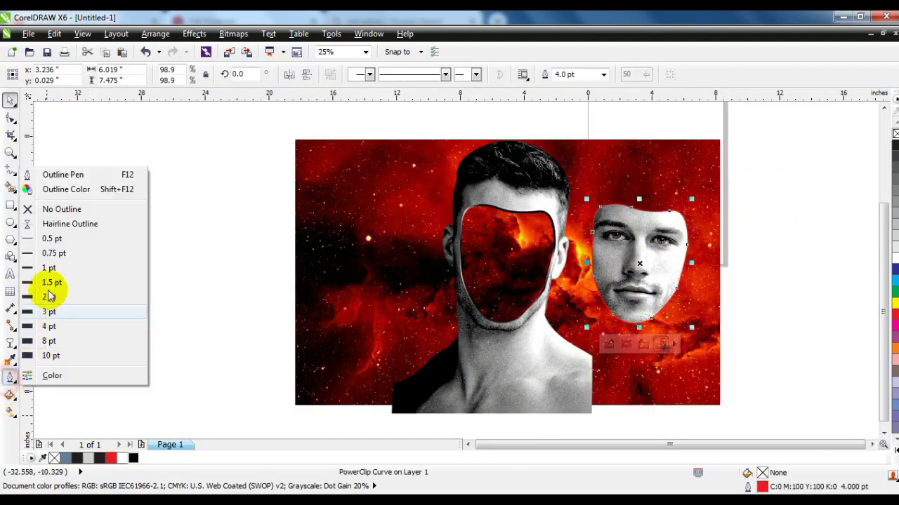
click(67, 174)
click(396, 155)
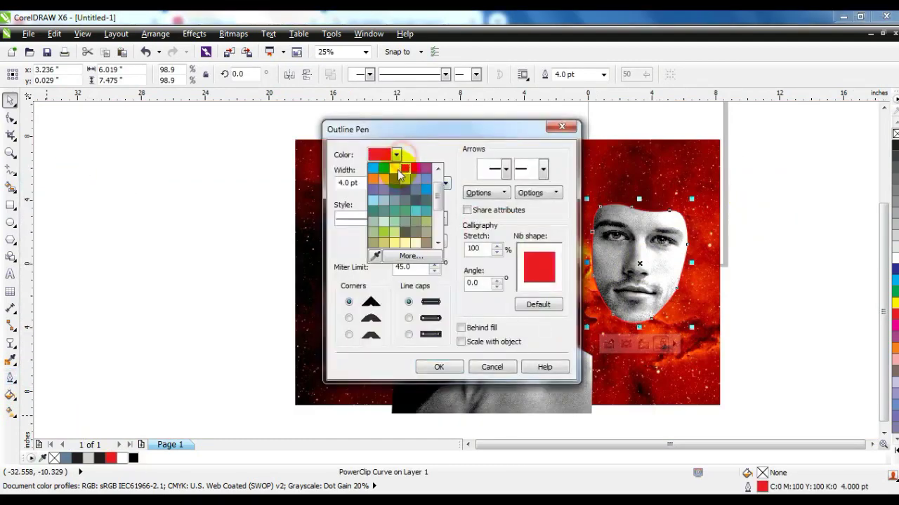
scroll(436, 204, down, 3)
click(407, 241)
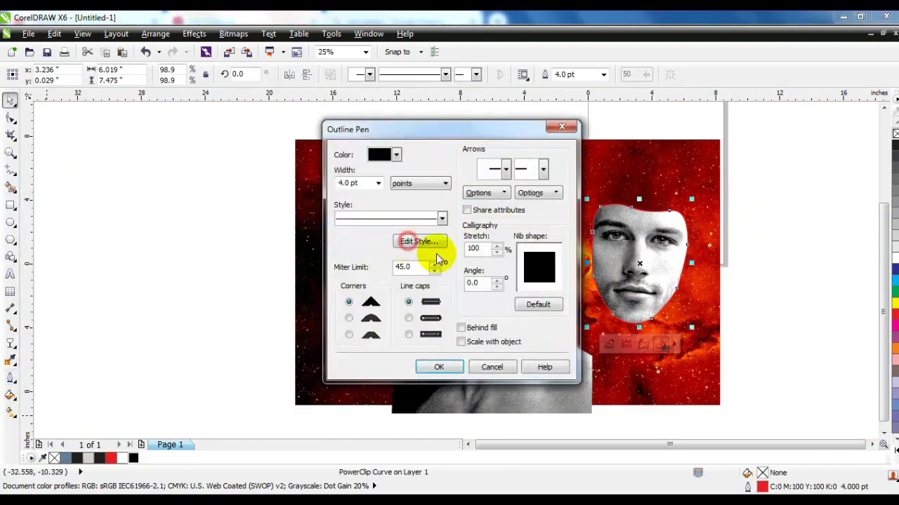
click(377, 183)
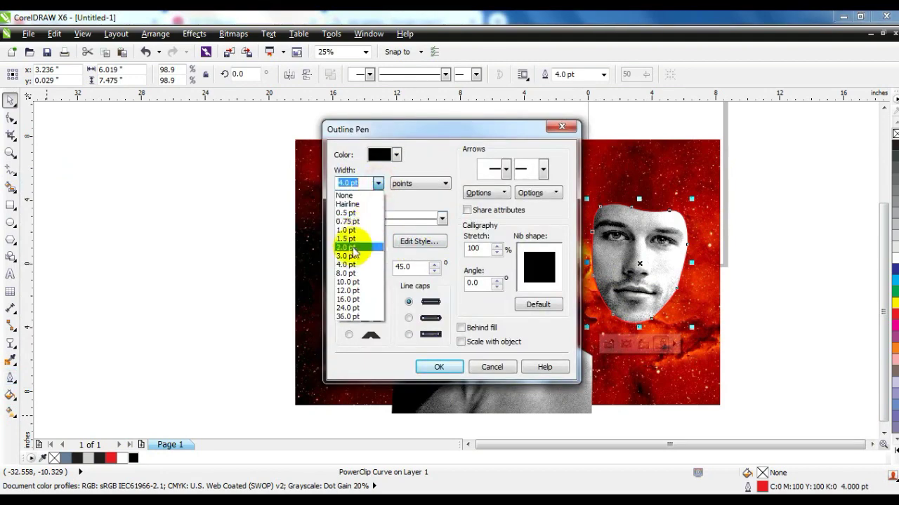
click(346, 273)
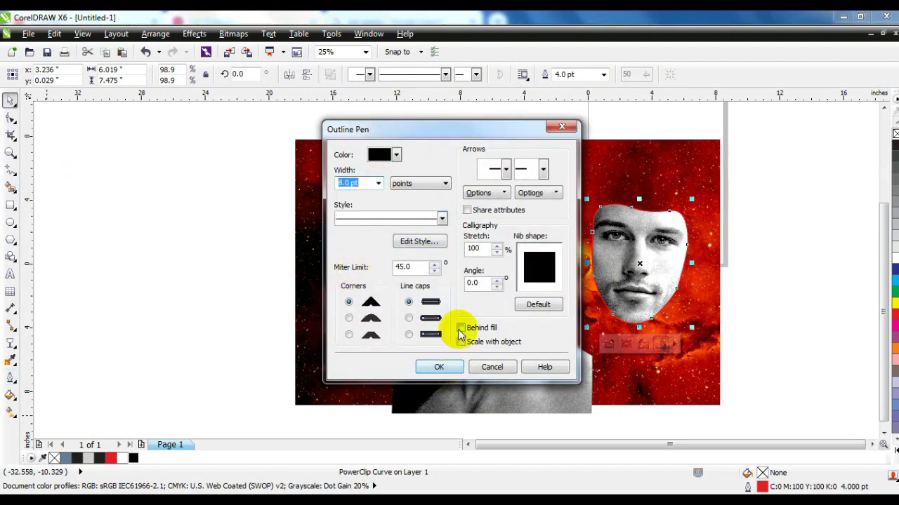
click(439, 366)
- Move the face piece over the hollow head, offset so part of the hole shows, and remove its outline
drag(646, 269, 535, 258)
right_click(892, 134)
click(802, 210)
click(721, 275)
click(746, 265)
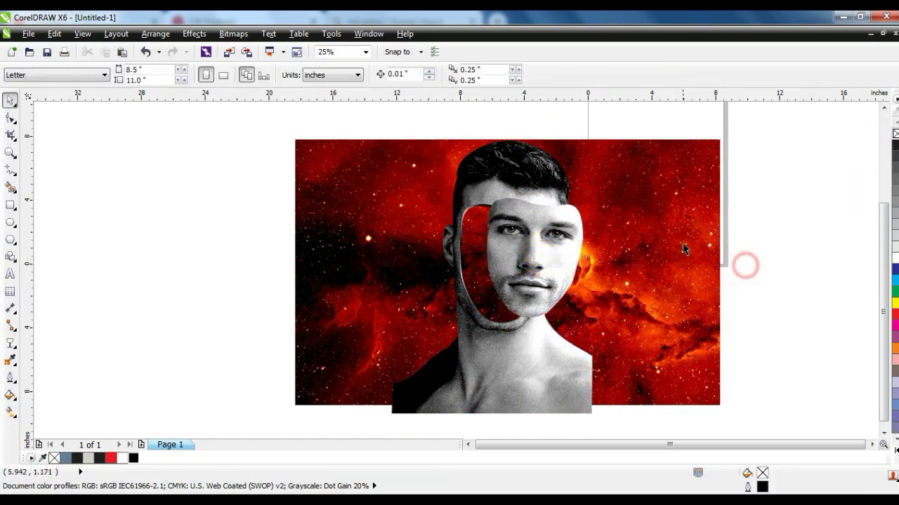
- Shrink the red space image to about 12.0 by 10.2 inches so that it sits behind the face opening
drag(662, 245, 614, 235)
drag(669, 398, 600, 345)
drag(332, 261, 410, 282)
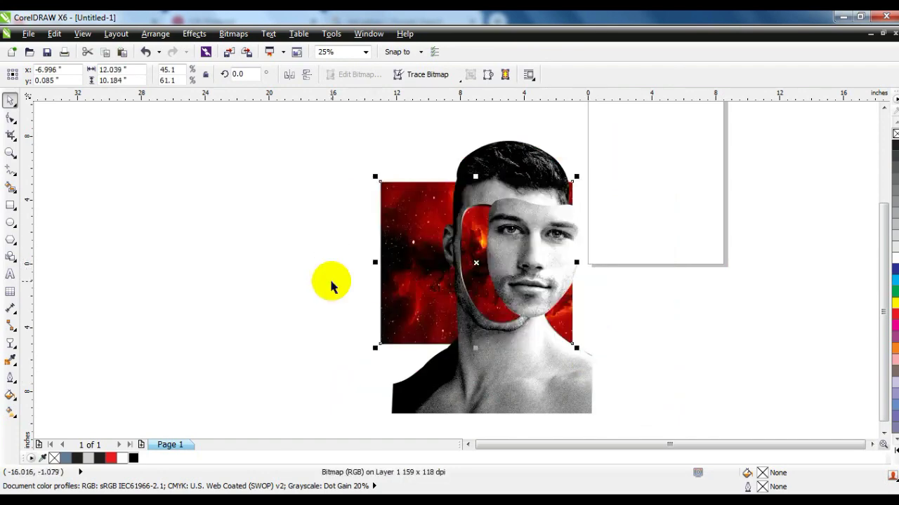
click(331, 283)
- Draw an ellipse about 5.8 by 8.3 inches around the face opening, convert it to curves and reshape its upper edge
click(11, 222)
drag(450, 188, 552, 331)
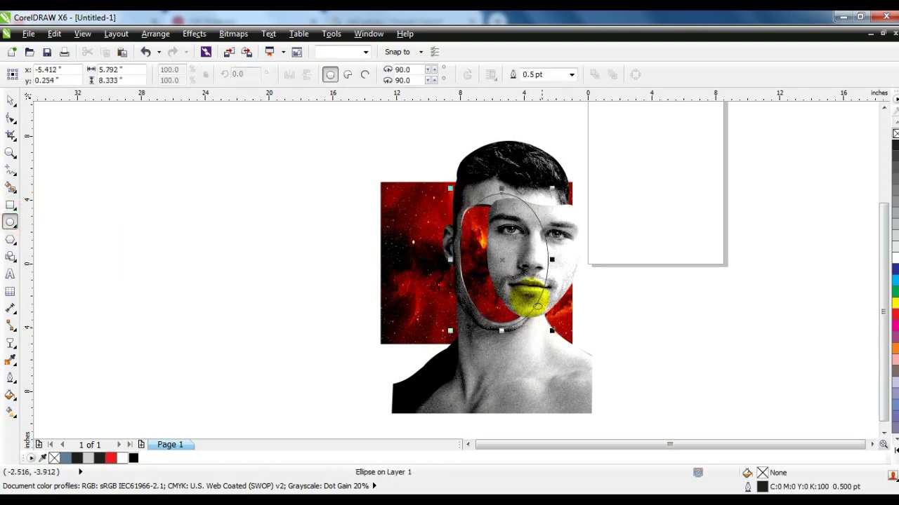
click(11, 118)
key(ctrl+q)
drag(473, 216, 464, 209)
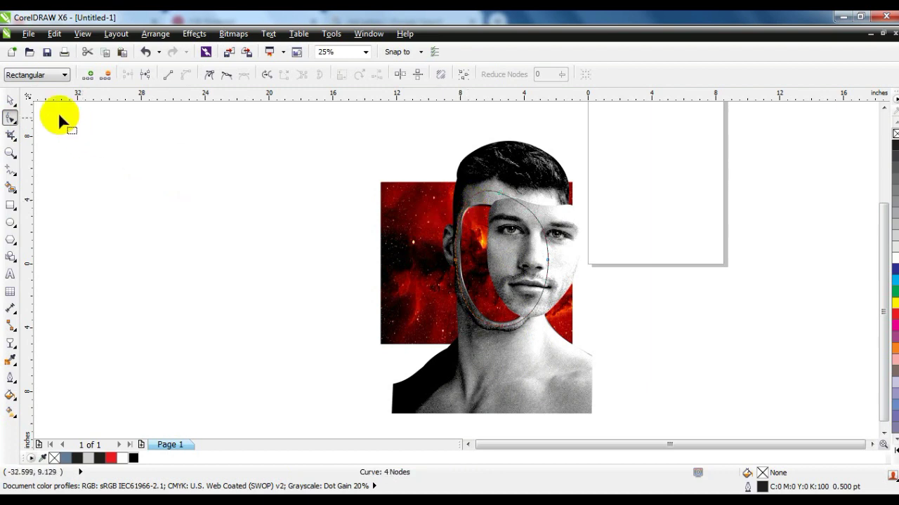
click(15, 104)
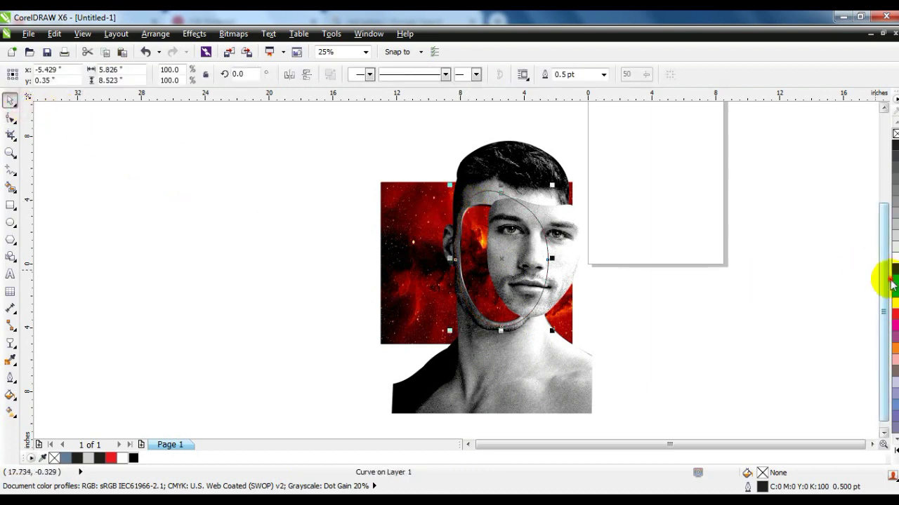
- Fill the reshaped ellipse with cyan, PowerClip the space image inside it and remove its outline
click(894, 280)
click(406, 255)
click(493, 232)
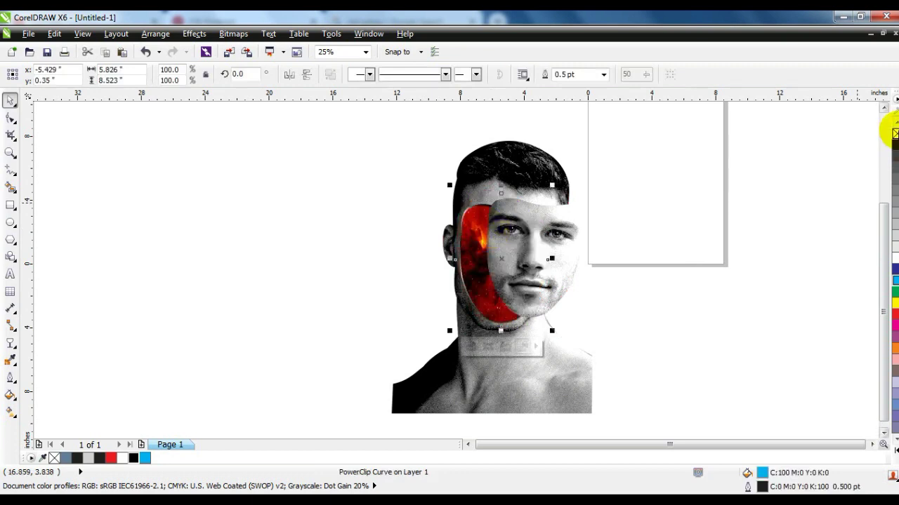
right_click(895, 134)
click(718, 235)
- Add a drop shadow to the face piece, cast from the nose area toward the forehead side of the hole
click(543, 255)
drag(701, 131, 313, 389)
scroll(456, 300, up, 3)
click(487, 293)
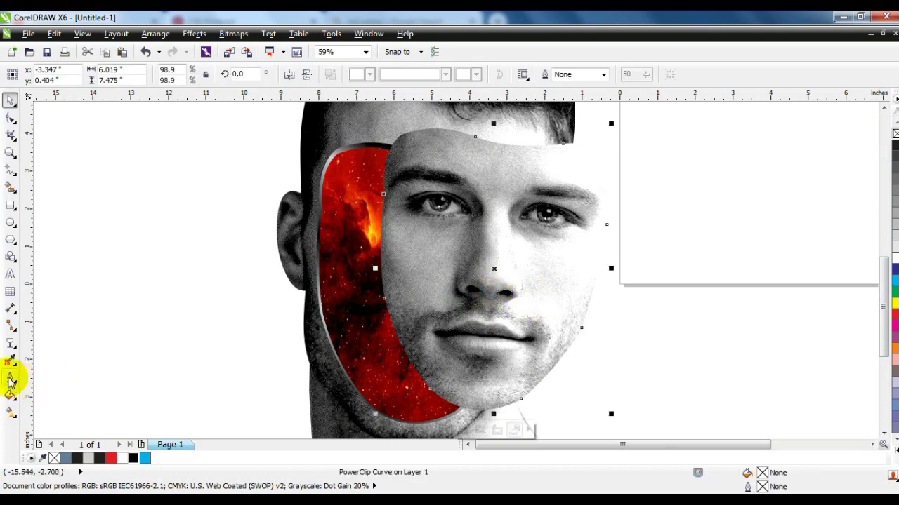
click(13, 353)
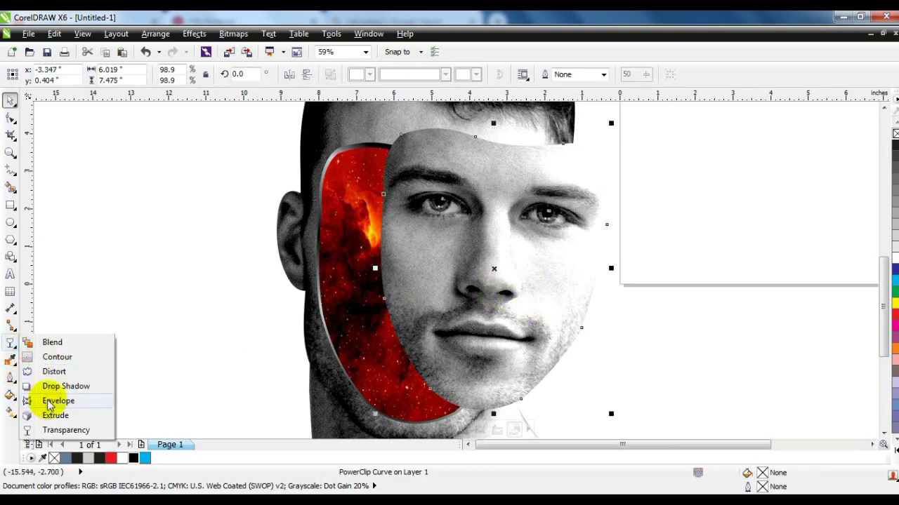
click(60, 386)
drag(494, 268, 378, 148)
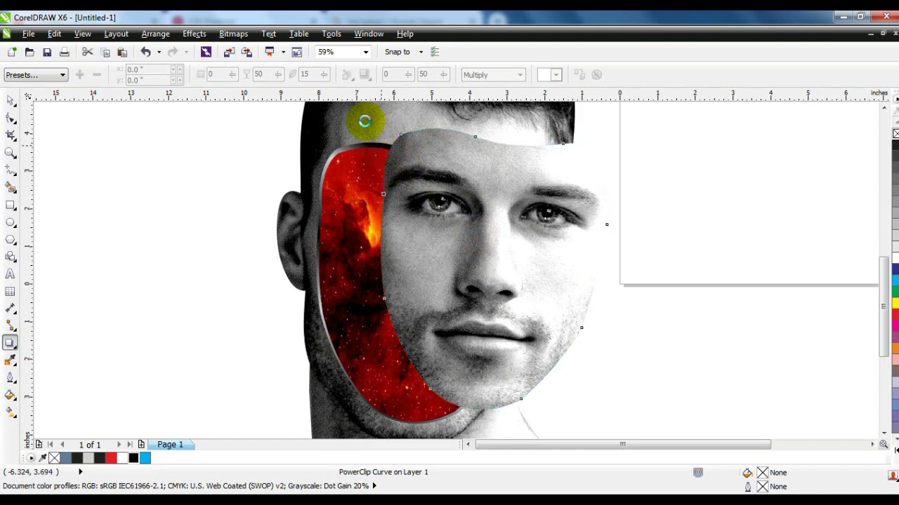
- Set the face shadow's feathering direction to Outside, its blend mode to Normal and its colour to black
click(347, 75)
click(355, 166)
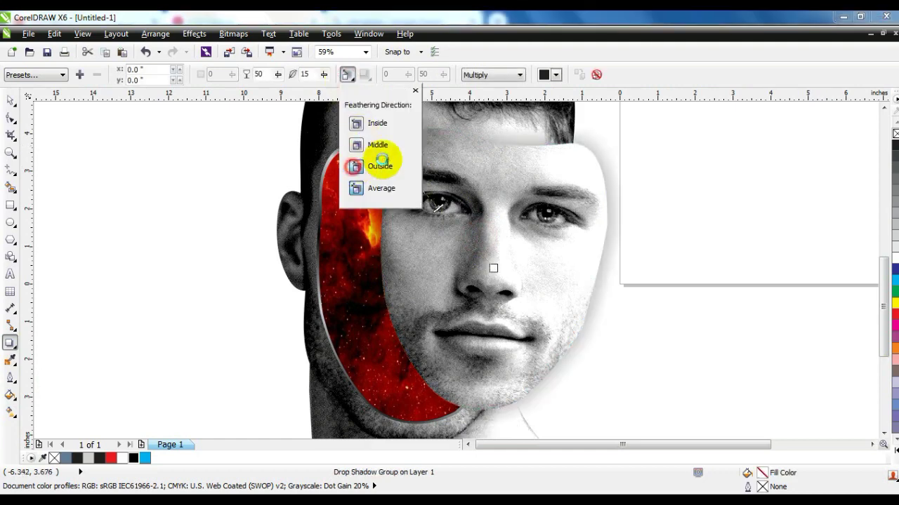
click(506, 83)
click(555, 74)
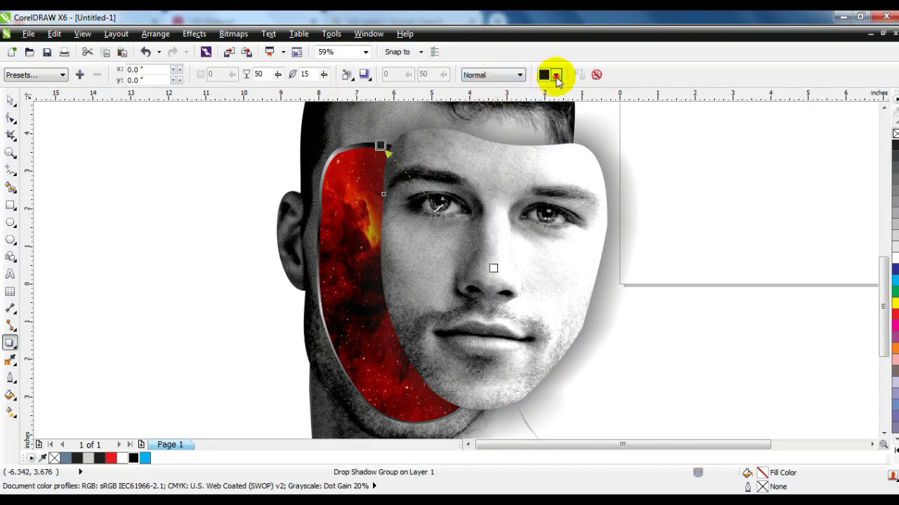
drag(608, 107, 610, 169)
click(575, 161)
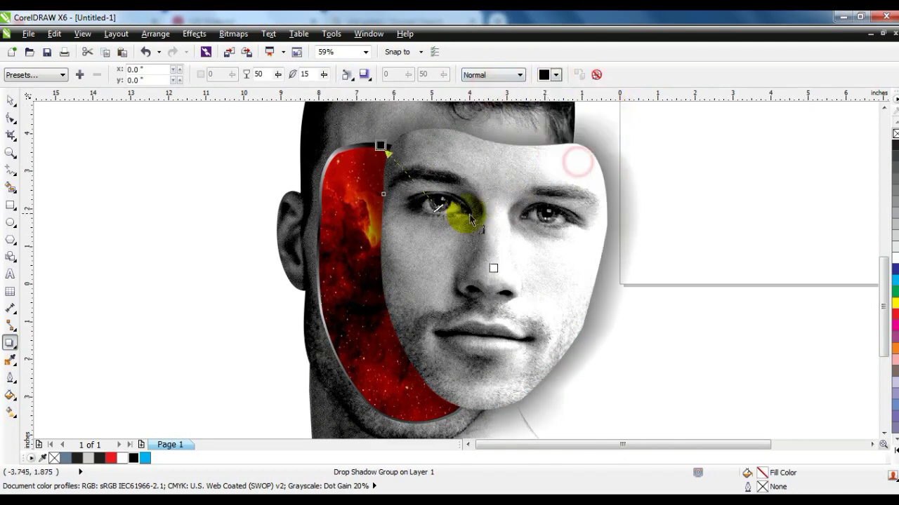
- Set the face shadow's opacity to 87 and separate the shadow from the face piece
drag(436, 208, 398, 164)
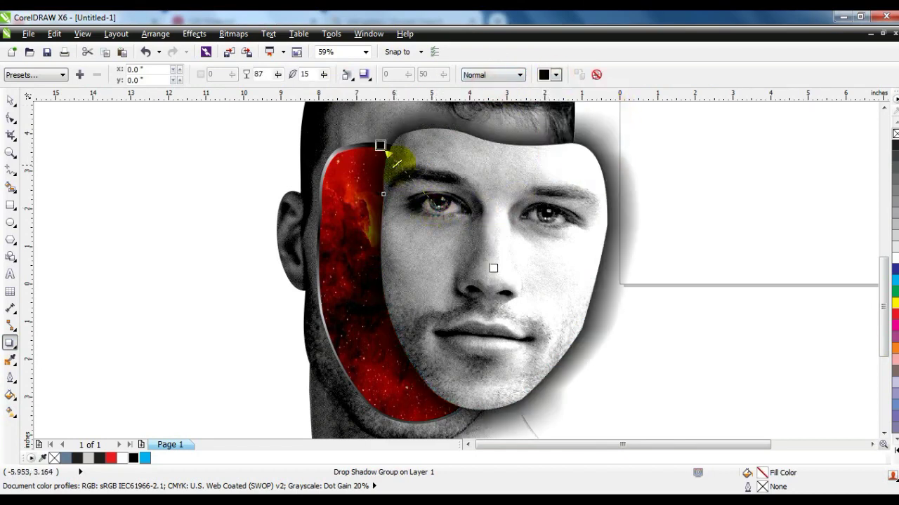
click(491, 268)
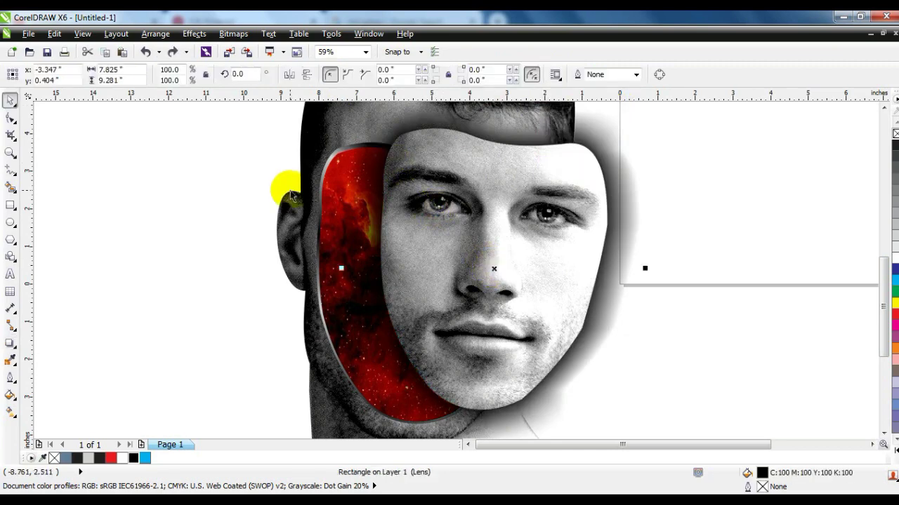
scroll(290, 196, down, 2)
click(227, 210)
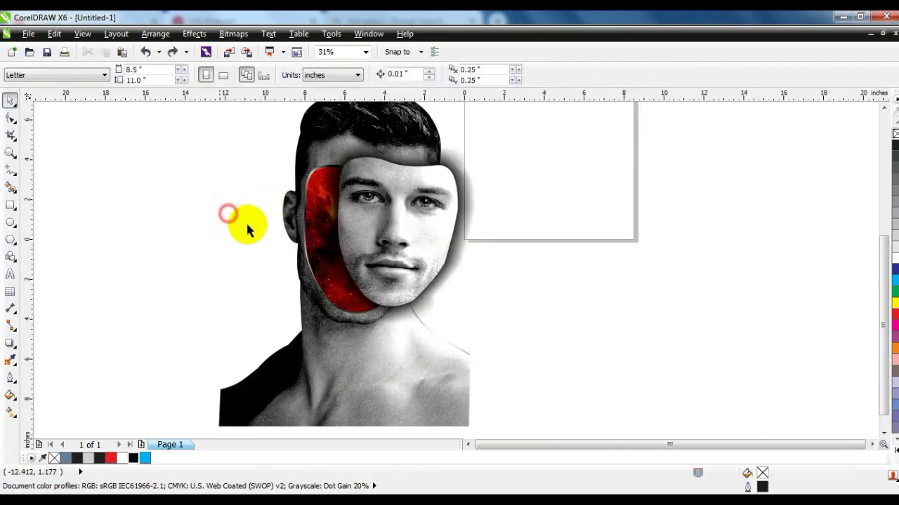
click(464, 189)
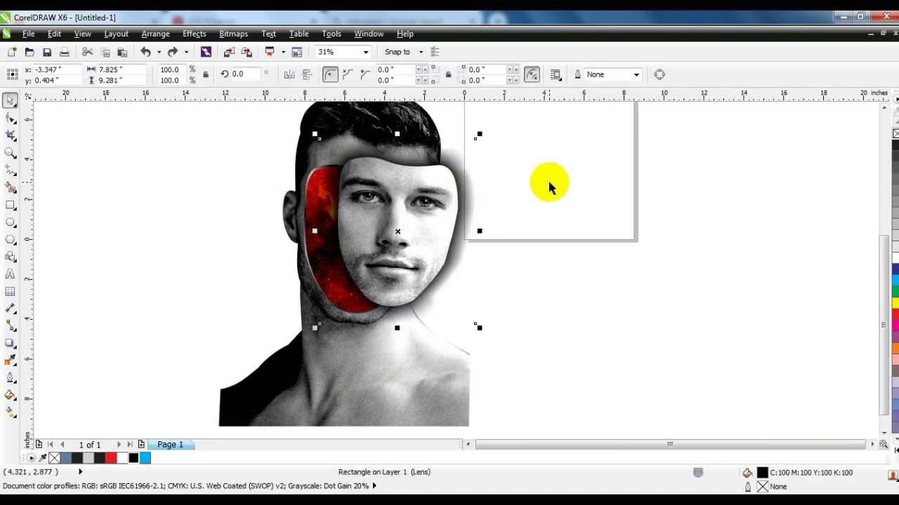
- Draw a closed freehand curve about 7.2 by 10 inches around the head, leaving the face's overhanging side outside it
click(11, 170)
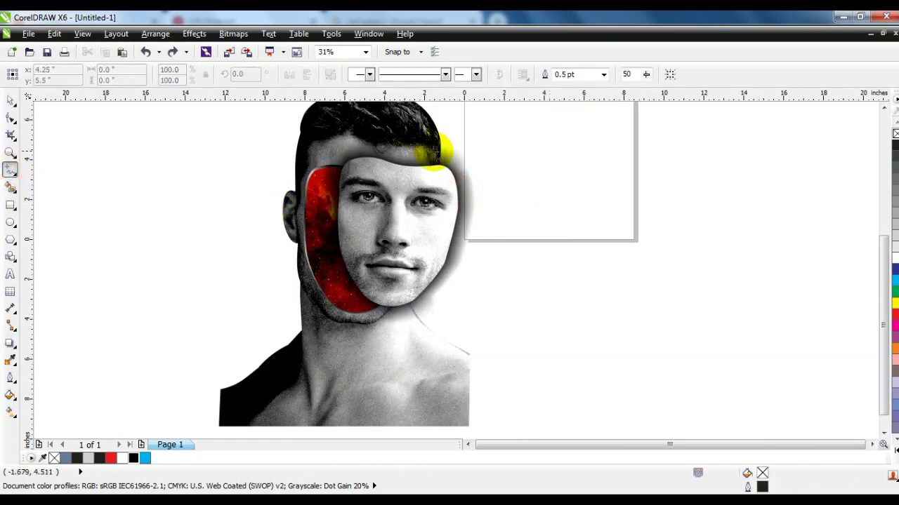
mouse_move(437, 158)
mouse_down()
mouse_move(438, 211)
mouse_move(391, 320)
mouse_move(349, 312)
mouse_up()
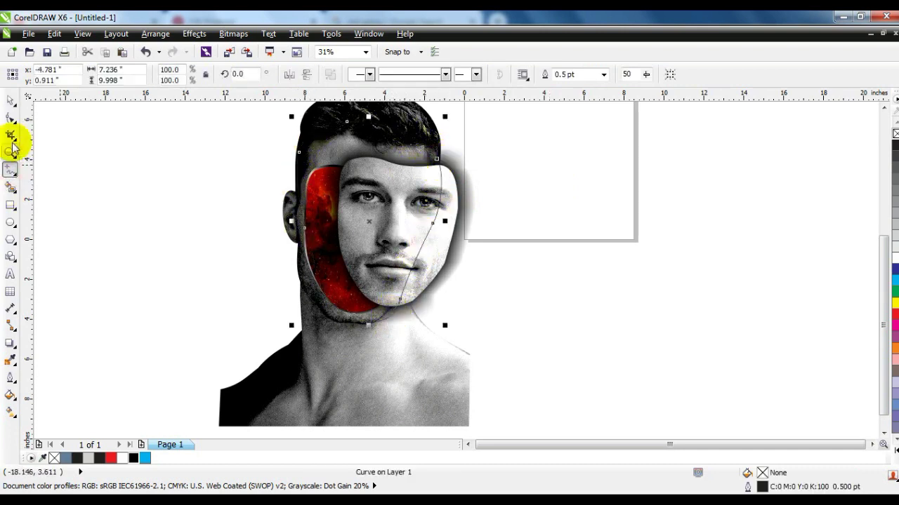
click(11, 100)
- Fill the freehand curve with blue, PowerClip the separated shadow inside it and remove its fill and outline
click(895, 268)
click(678, 256)
click(475, 184)
key(ctrl+1)
click(411, 160)
click(891, 134)
right_click(892, 134)
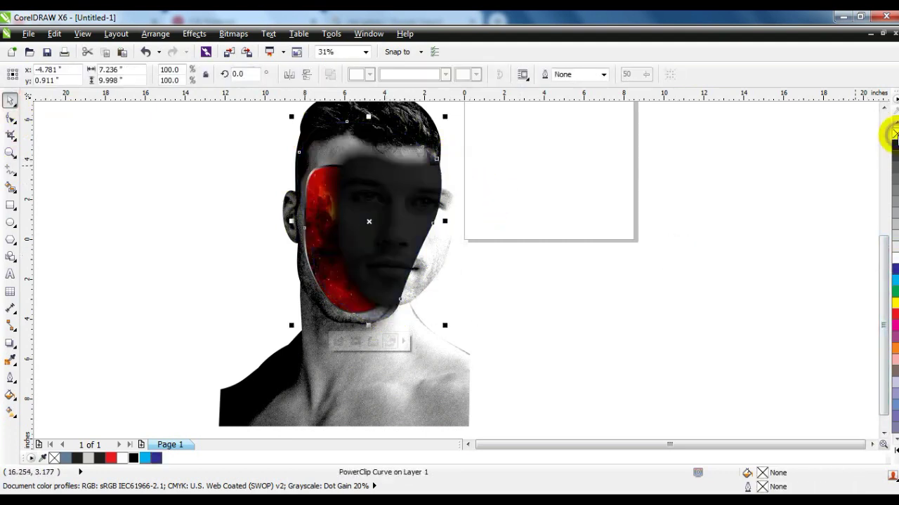
- Preview the composite full screen and undo the shadow's clipping and its separation from the face piece
click(516, 244)
scroll(481, 265, down, 2)
drag(505, 370, 293, 153)
key(shift+F2)
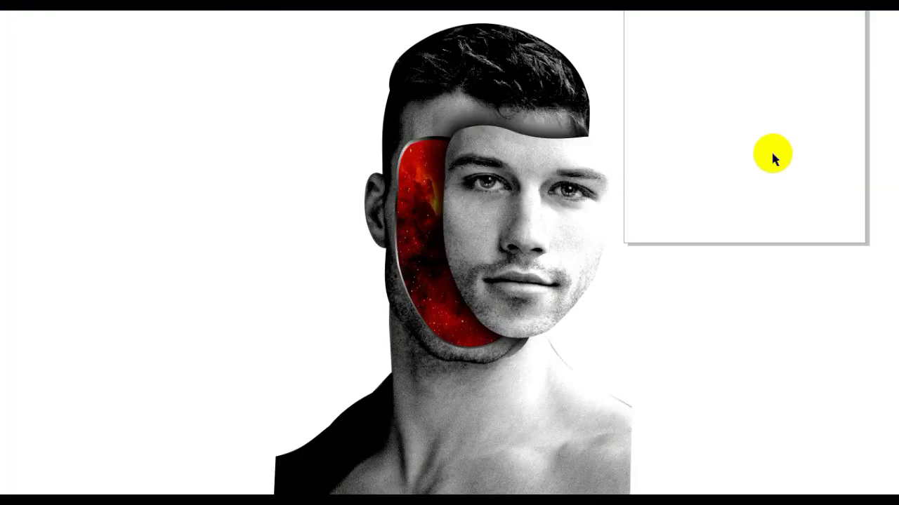
key(Escape)
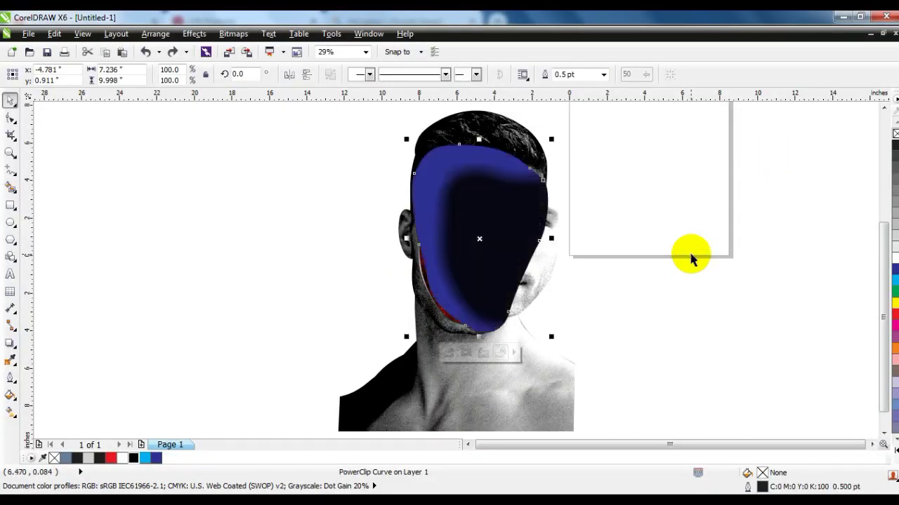
key(Tab)
click(690, 257)
drag(573, 212, 585, 212)
key(ctrl+z)
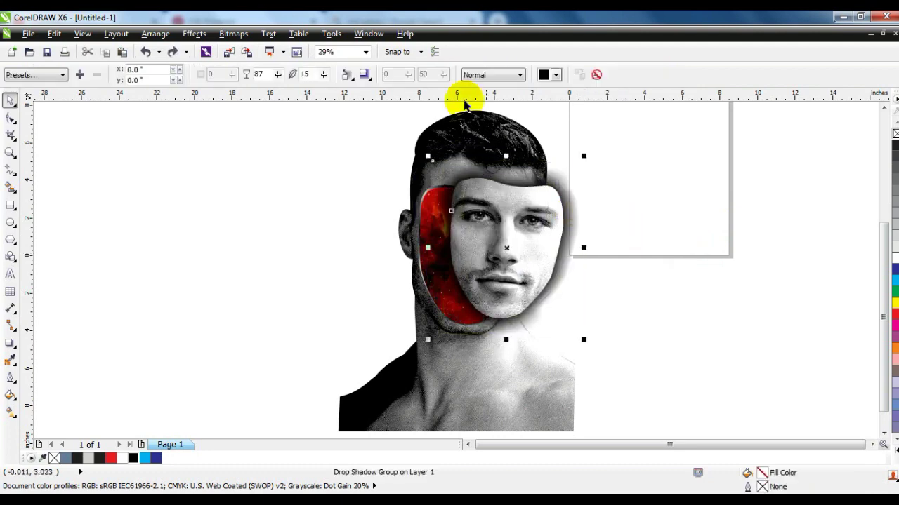
- Break the face's drop shadow group apart
click(155, 33)
click(211, 182)
drag(236, 134, 723, 364)
key(shift+F2)
click(640, 219)
scroll(599, 196, down, 2)
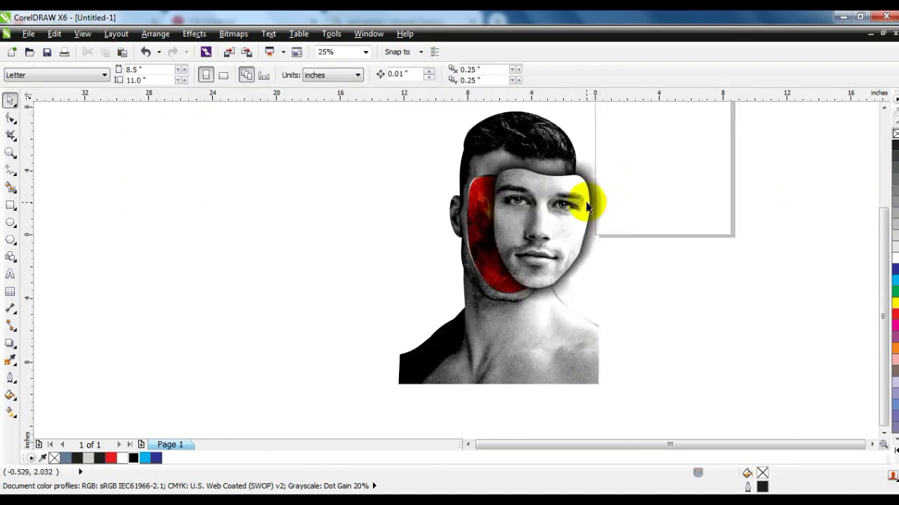
- Duplicate the separated shadow and PowerClip a copy inside the man's head
click(599, 204)
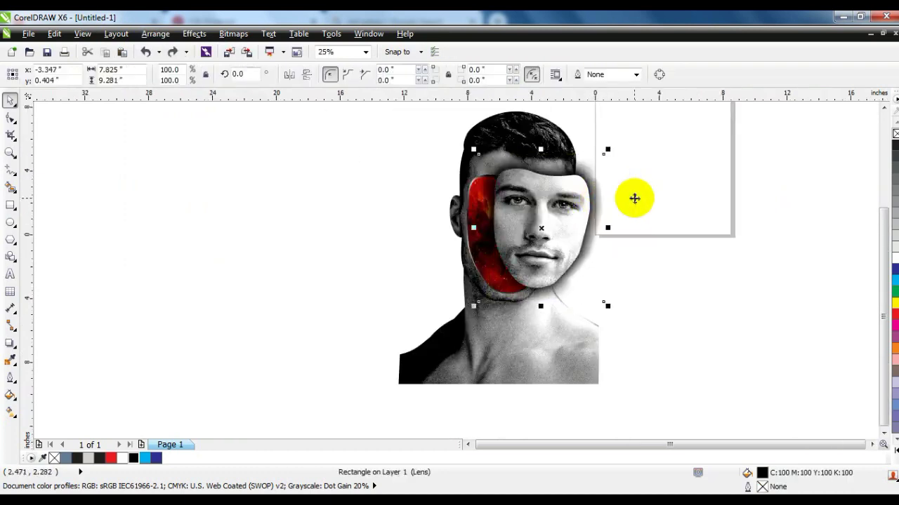
key(plus)
click(503, 131)
click(640, 182)
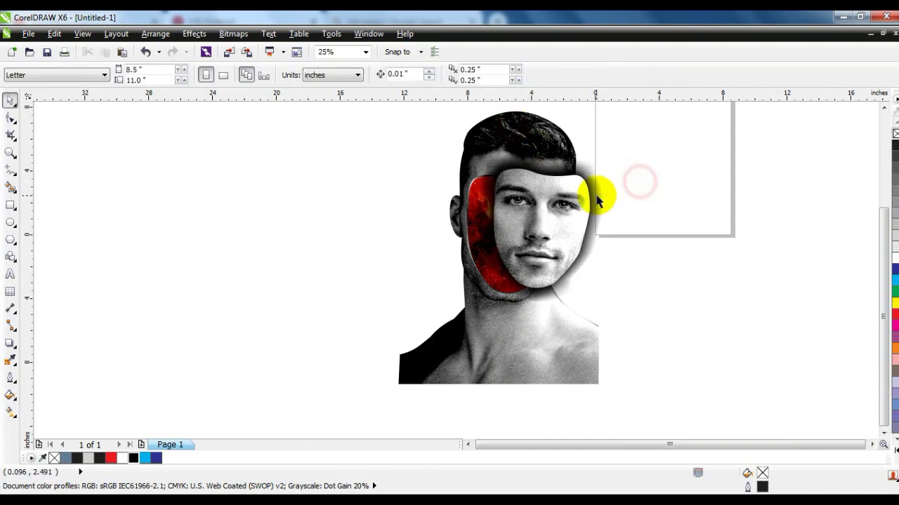
- PowerClip another shadow copy inside the red opening and clear the loose shadow outside the figure
click(597, 201)
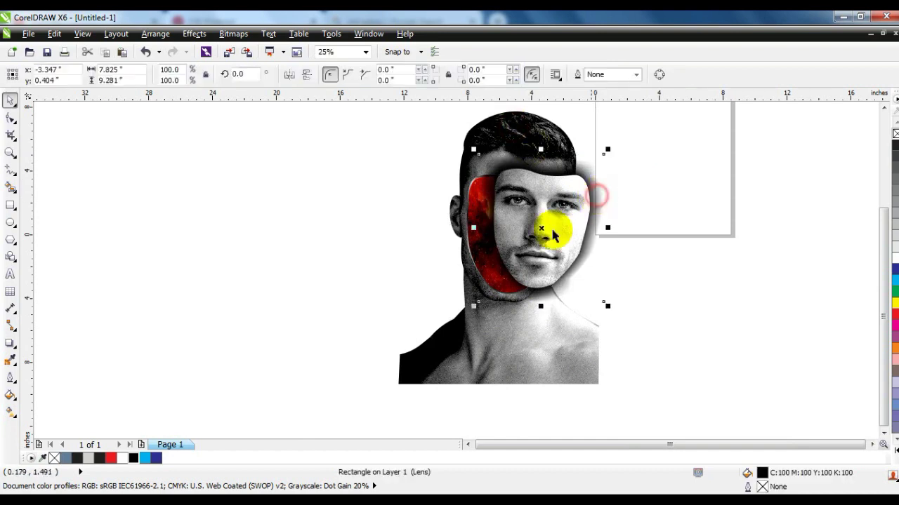
click(467, 211)
click(635, 280)
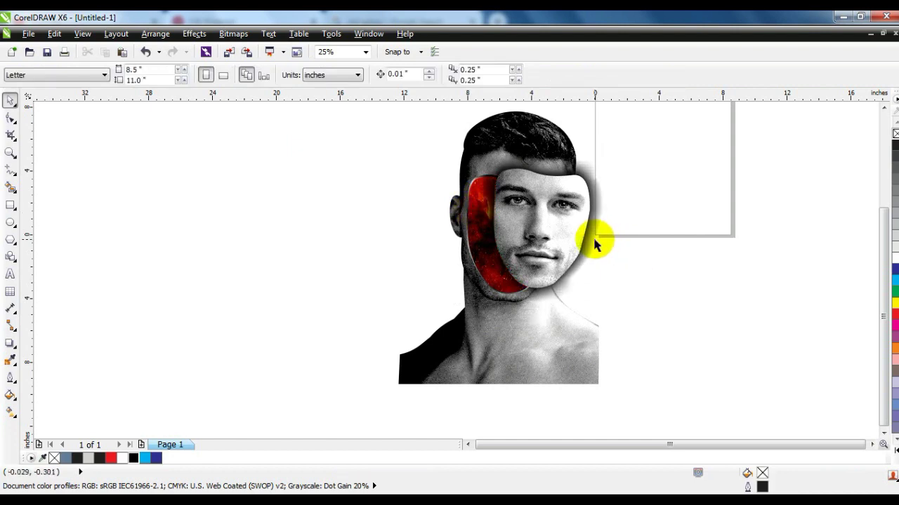
click(595, 241)
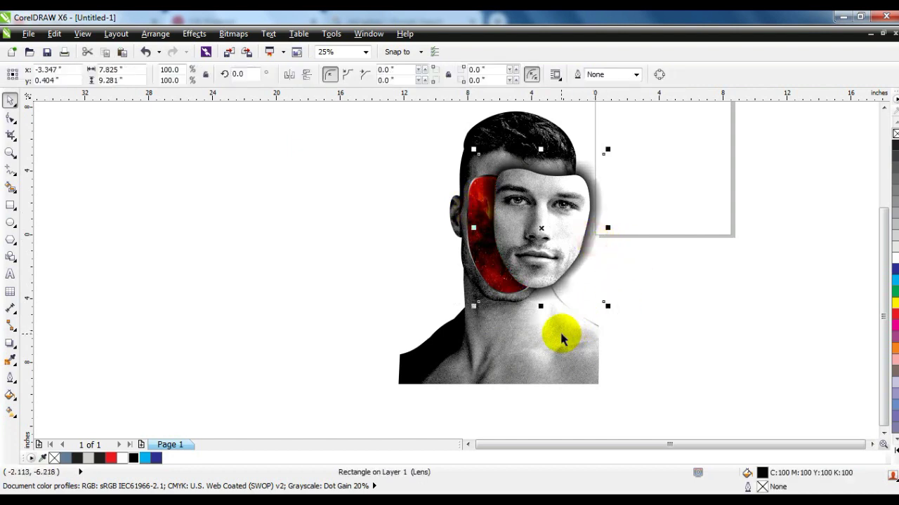
click(627, 262)
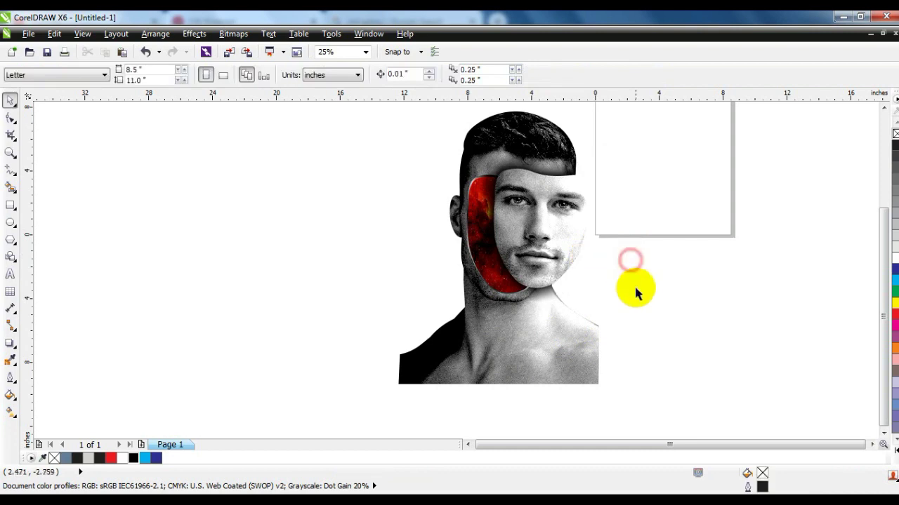
- Set the face piece's outline to none
click(578, 250)
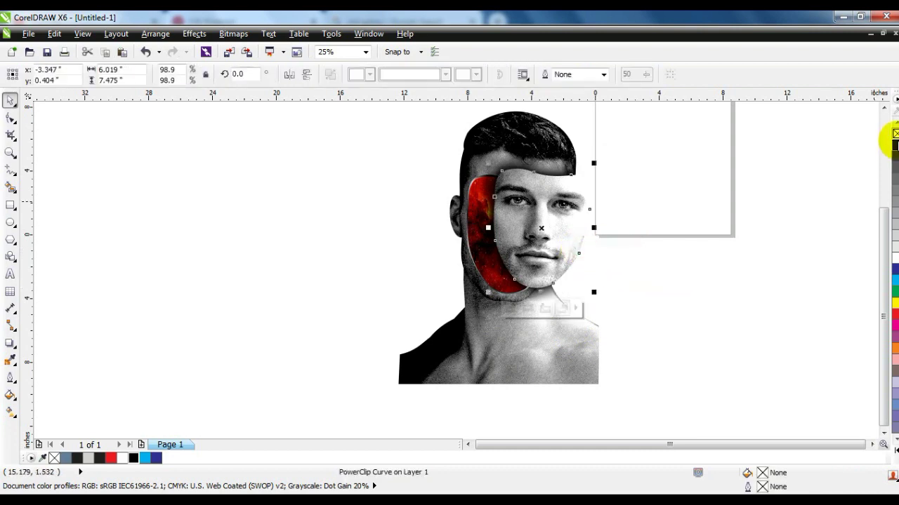
click(803, 193)
click(584, 216)
right_click(894, 133)
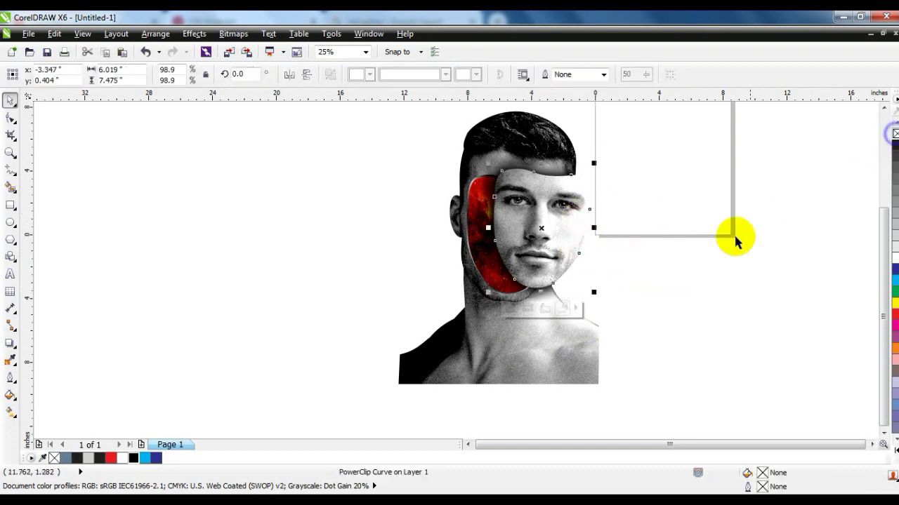
click(734, 238)
- Draw a background rectangle about 12.5 by 16.9 inches around the man, fill it with 60% black and send it to the back
click(11, 205)
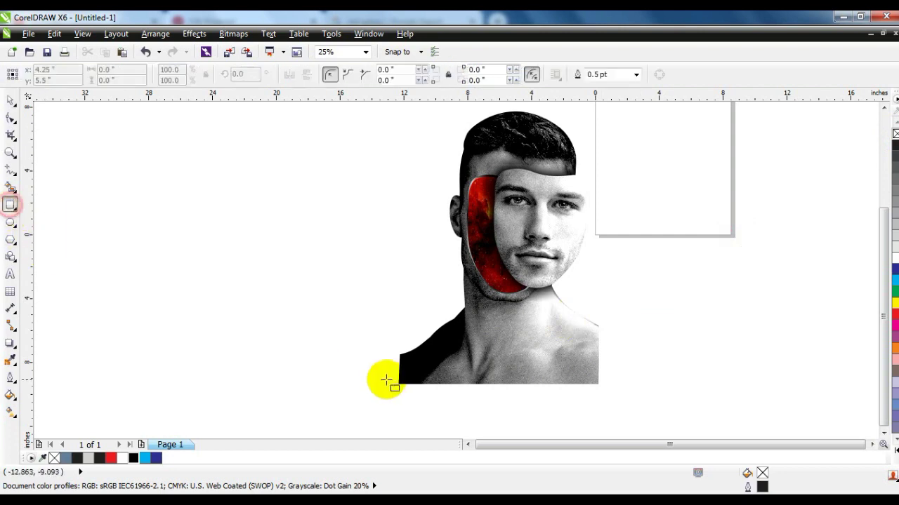
drag(400, 383, 600, 111)
click(11, 101)
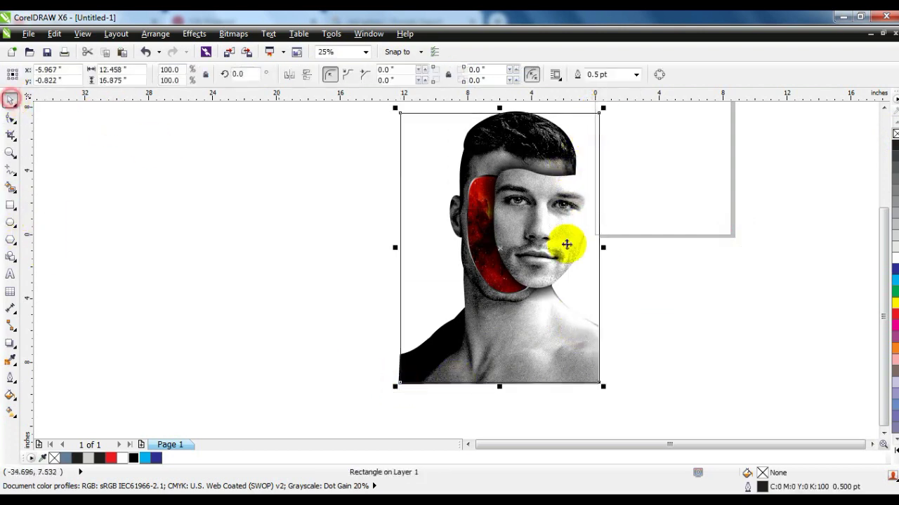
click(894, 189)
key(shift+Page_Down)
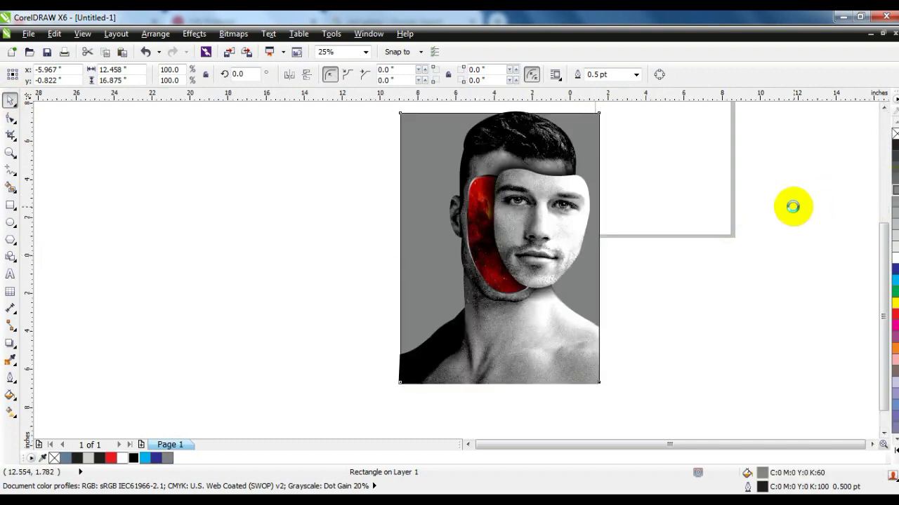
scroll(791, 207, up, 1)
scroll(469, 124, down, 2)
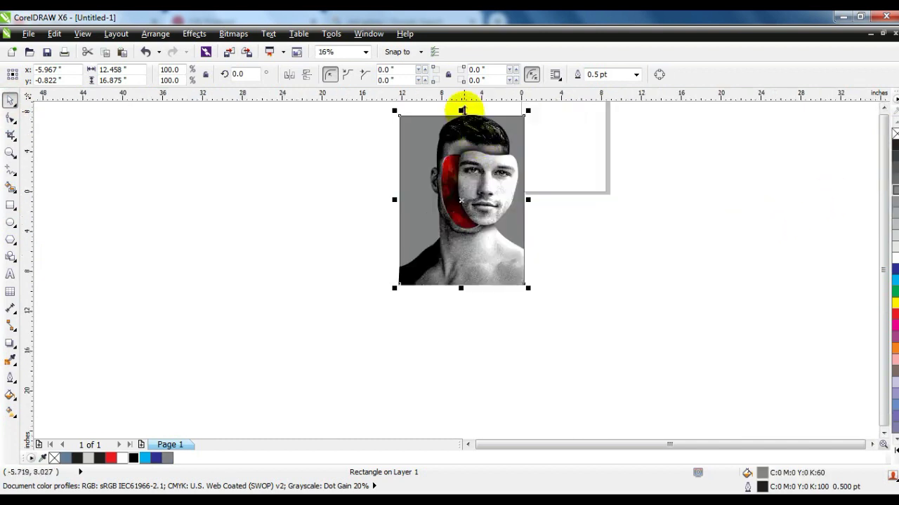